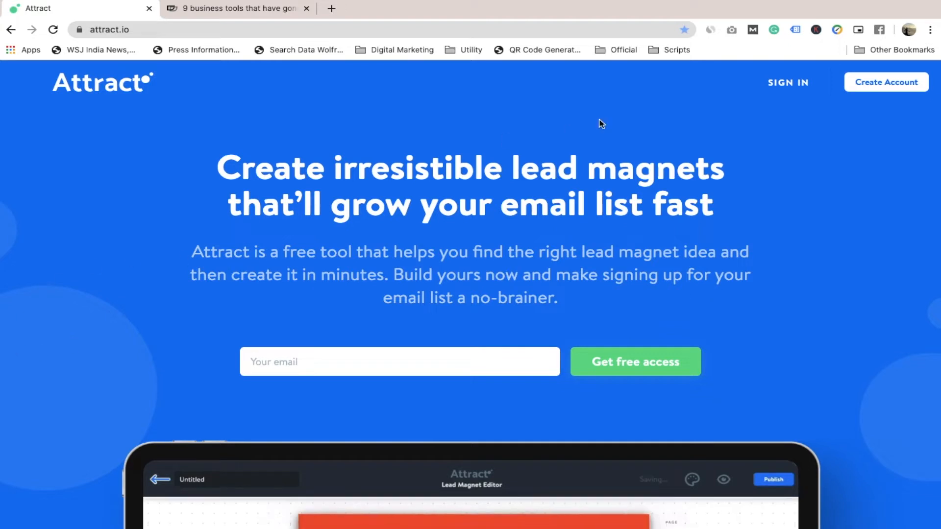
Sign in to the account and create a first lead magnet from the Checklist template.
click(799, 92)
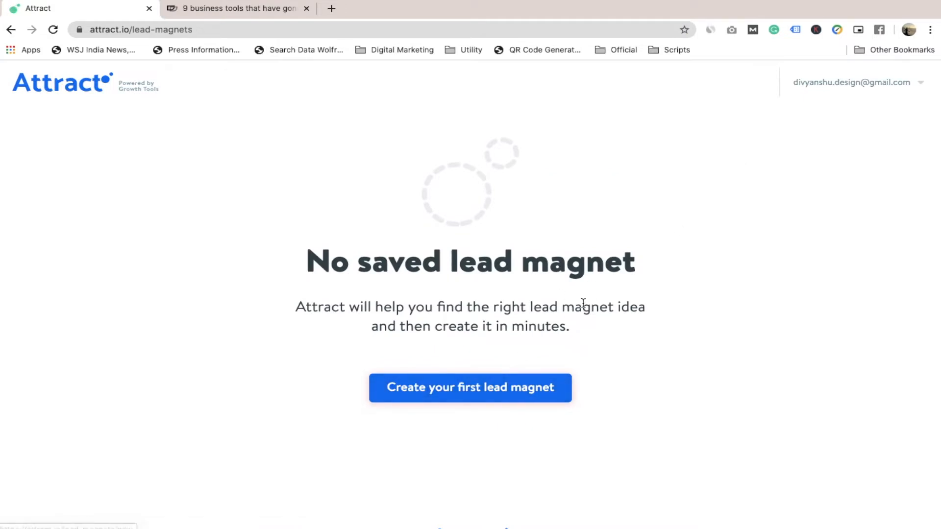
scroll(583, 301, down, 2)
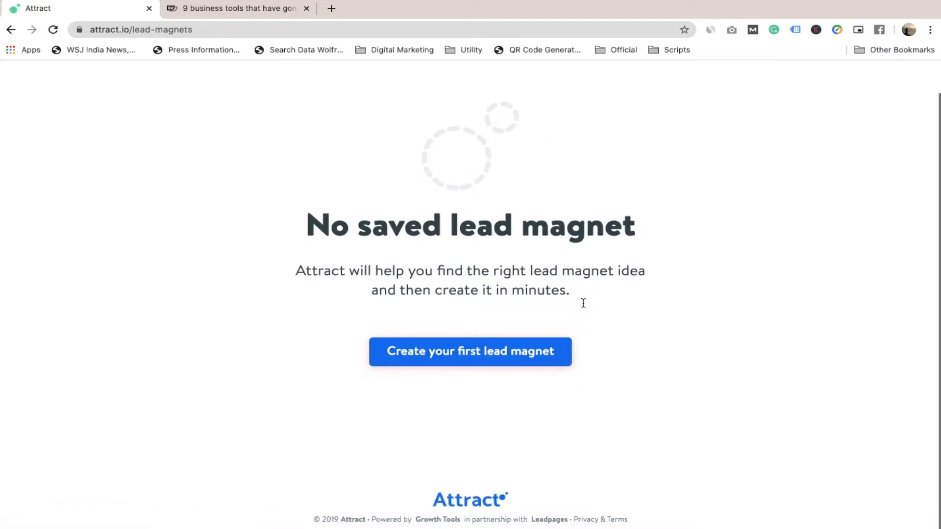
click(469, 363)
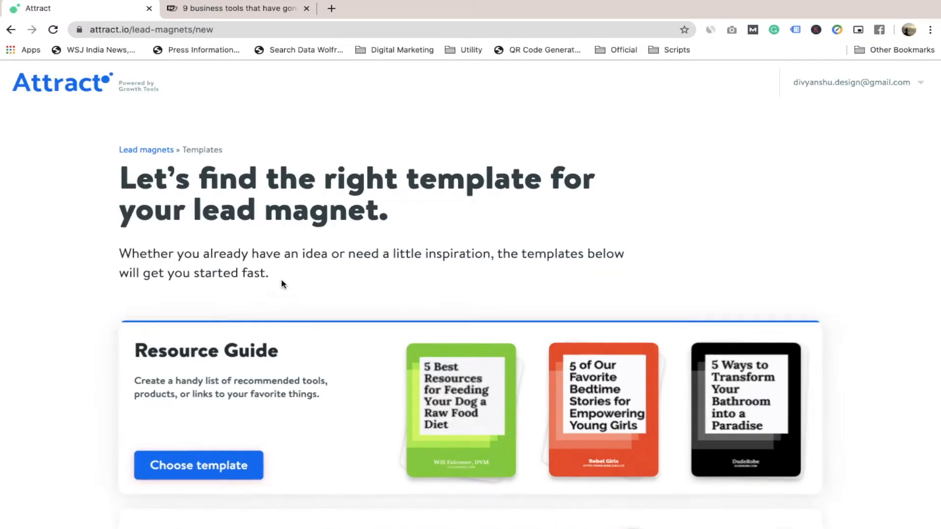
scroll(386, 268, down, 2)
scroll(386, 273, down, 3)
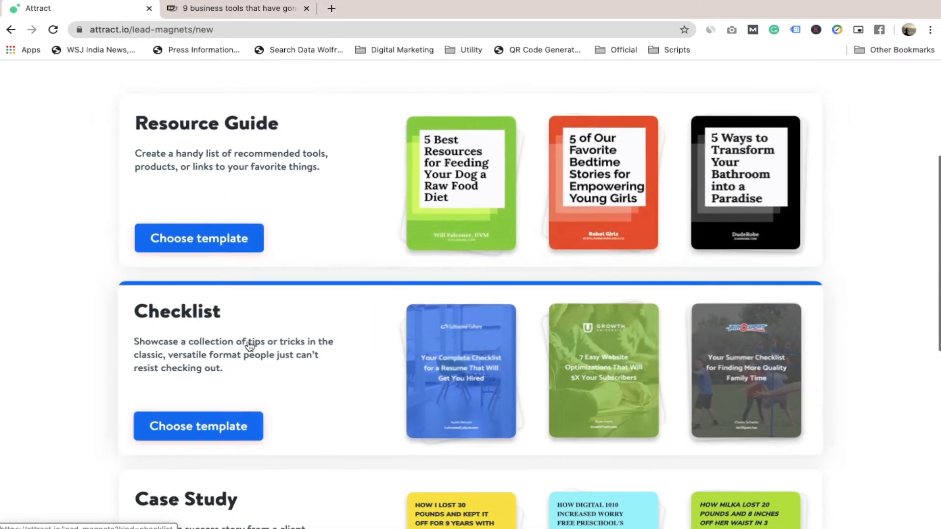
click(227, 431)
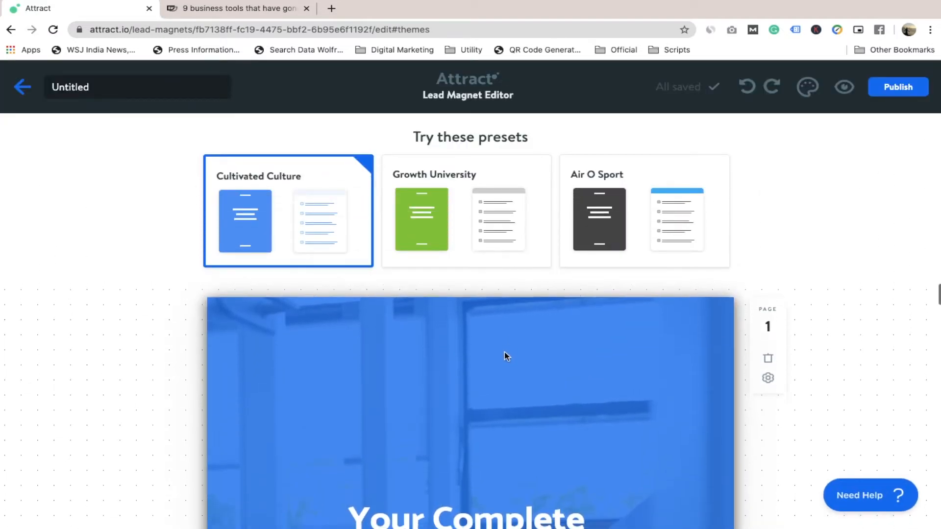
Replace the cover title with "5 premium tools that have gone free during COVID-19".
scroll(504, 352, down, 3)
scroll(504, 352, down, 10)
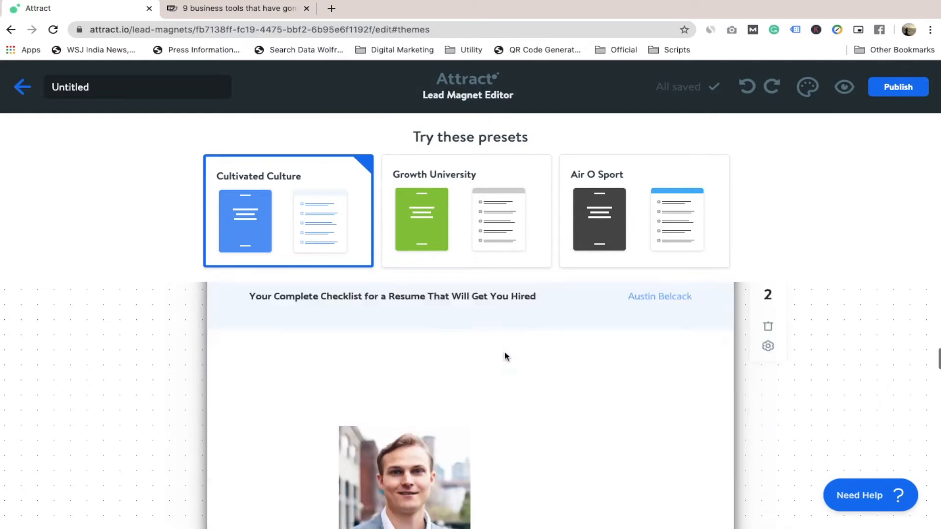
scroll(506, 355, down, 15)
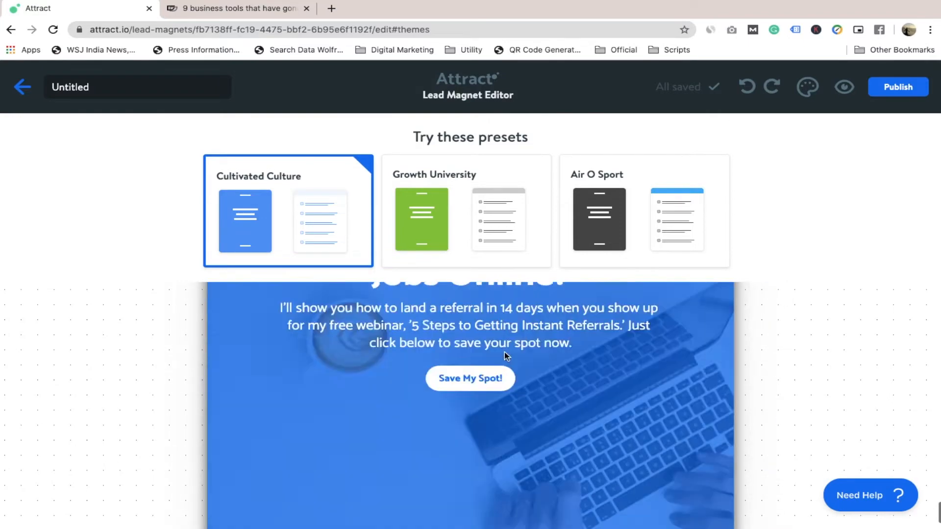
scroll(507, 357, up, 20)
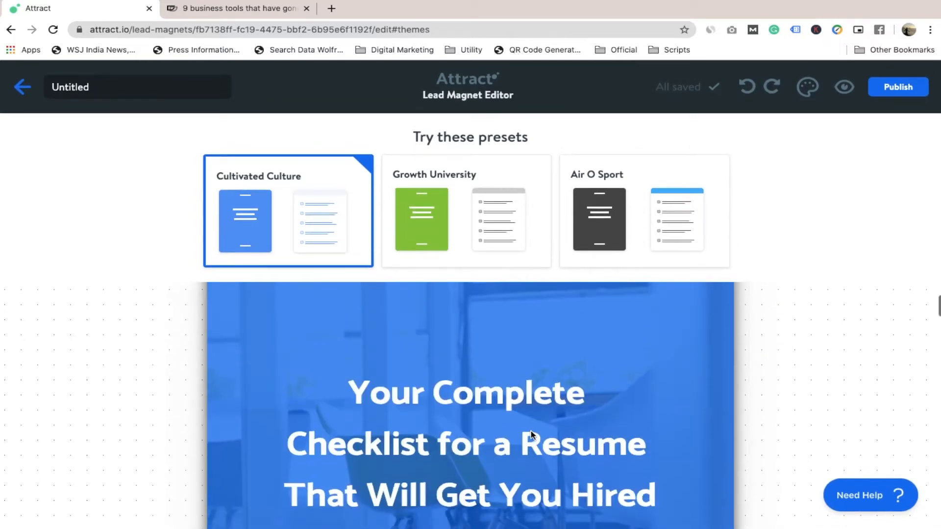
scroll(490, 406, down, 4)
scroll(480, 396, down, 1)
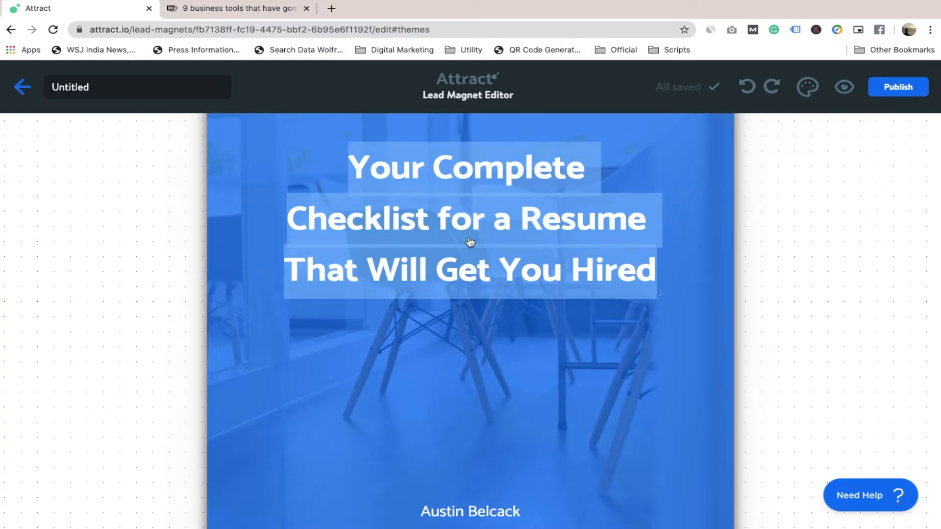
text(%)
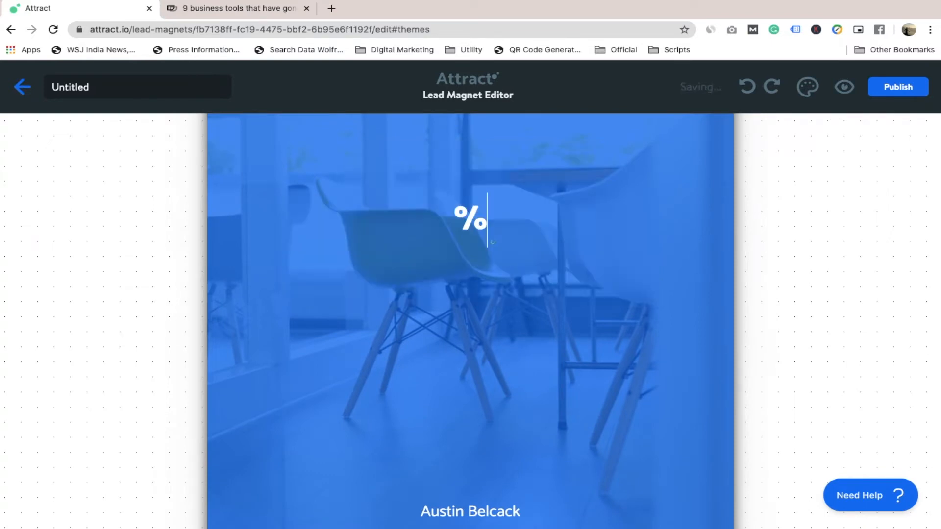
key(BackSpace)
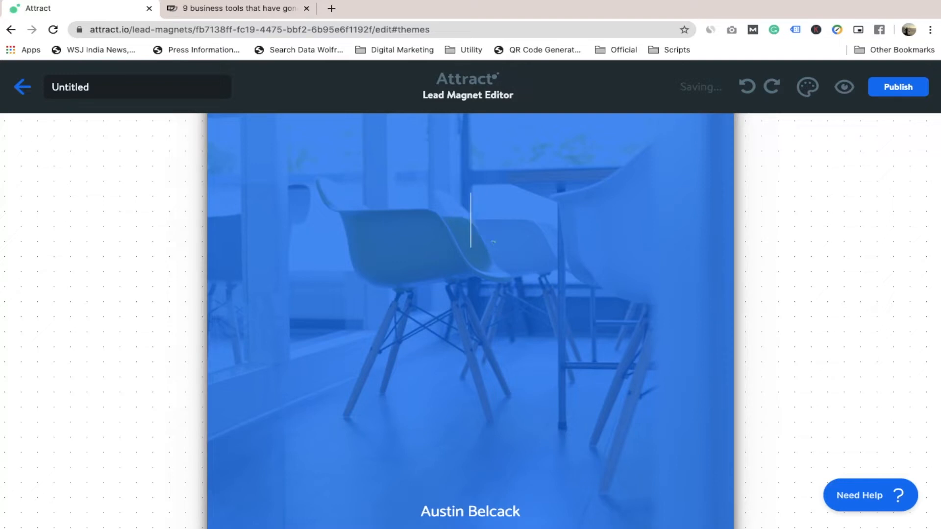
text(5 premiou)
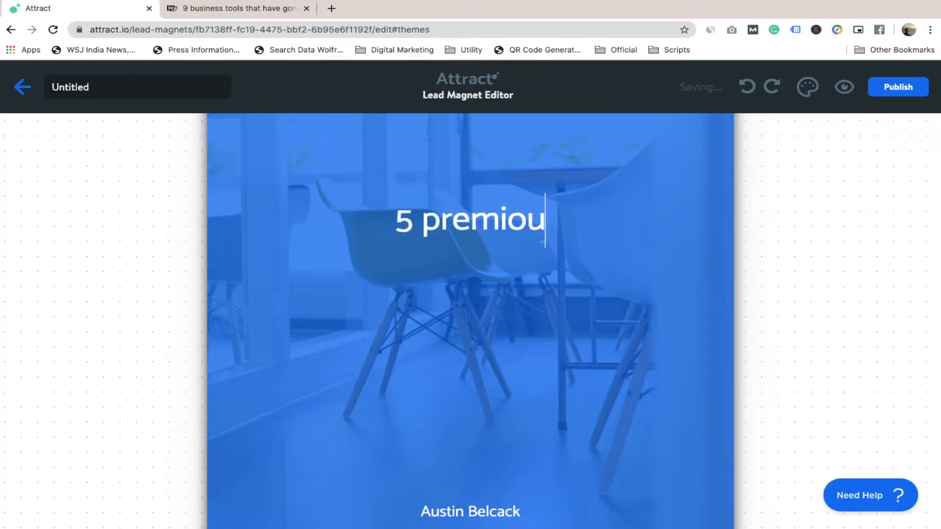
key(BackSpace)
key(BackSpace)
text(um tool)
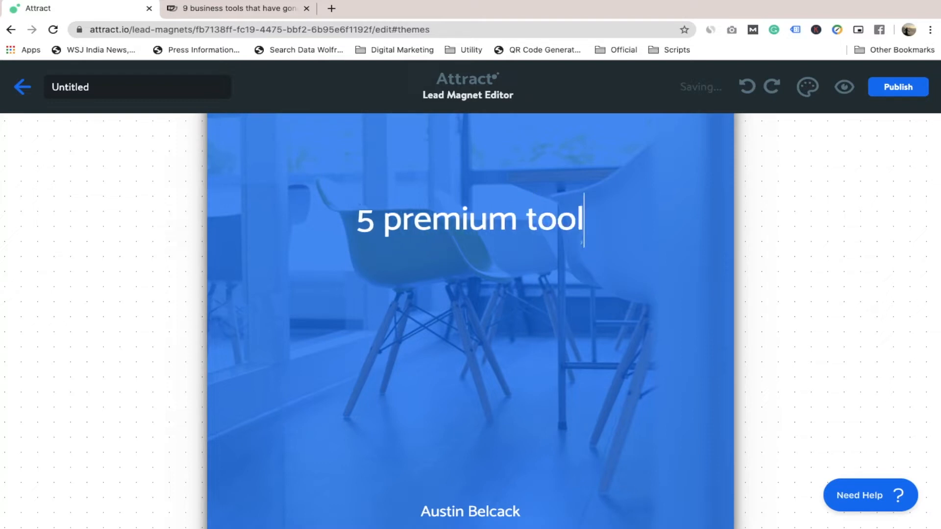
text(s that h)
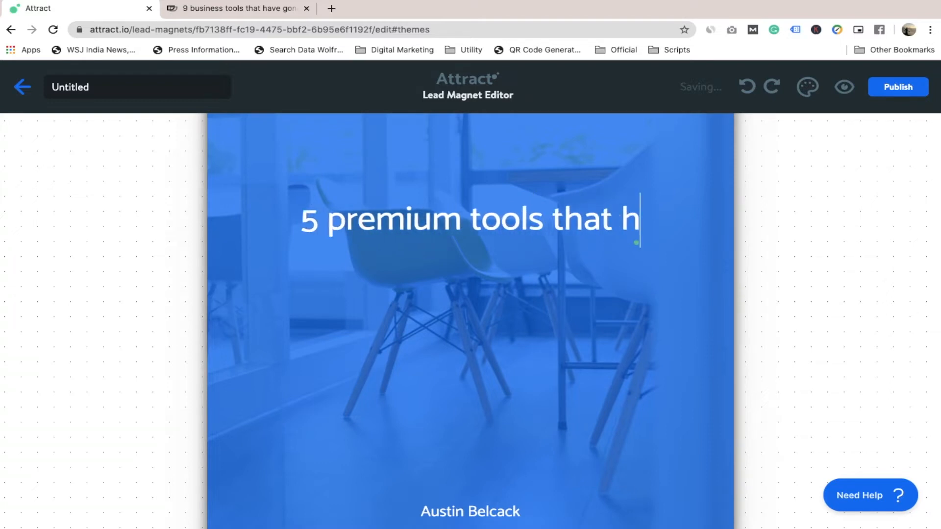
text(ave gone f)
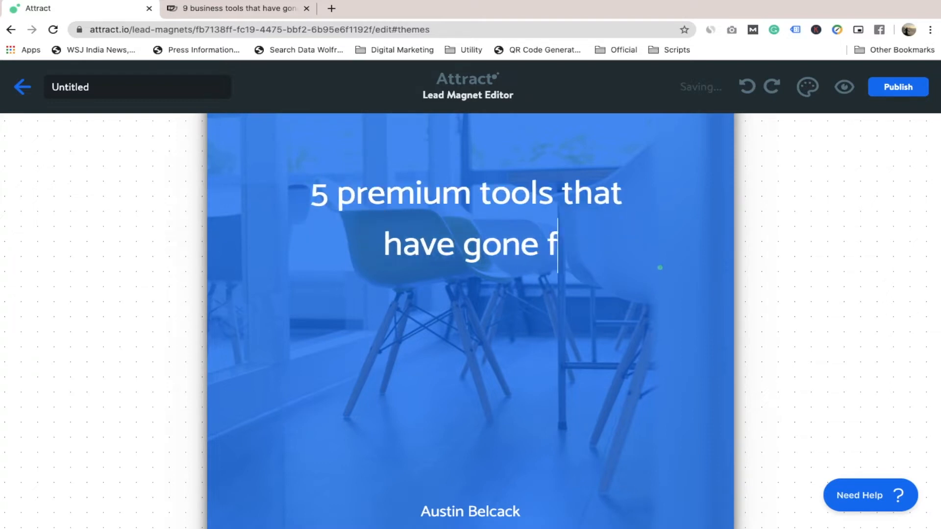
text(ree during )
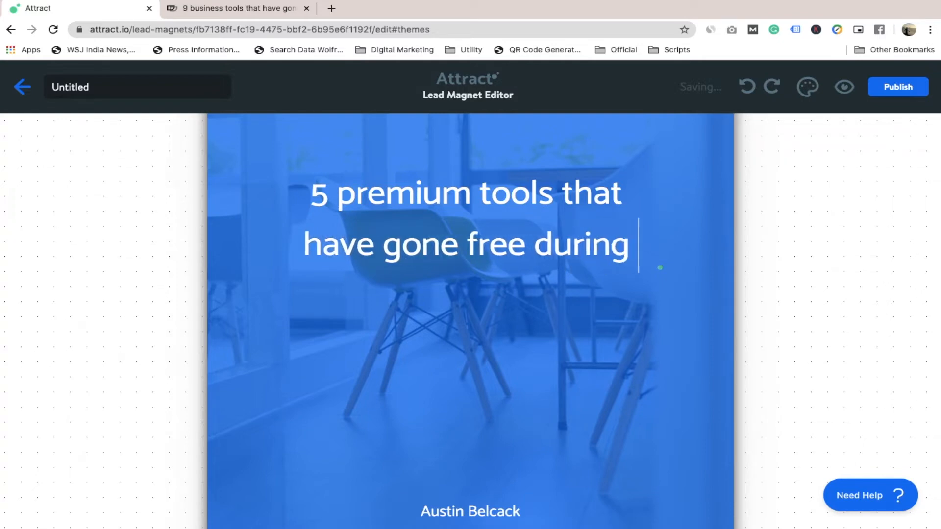
text(COVID)
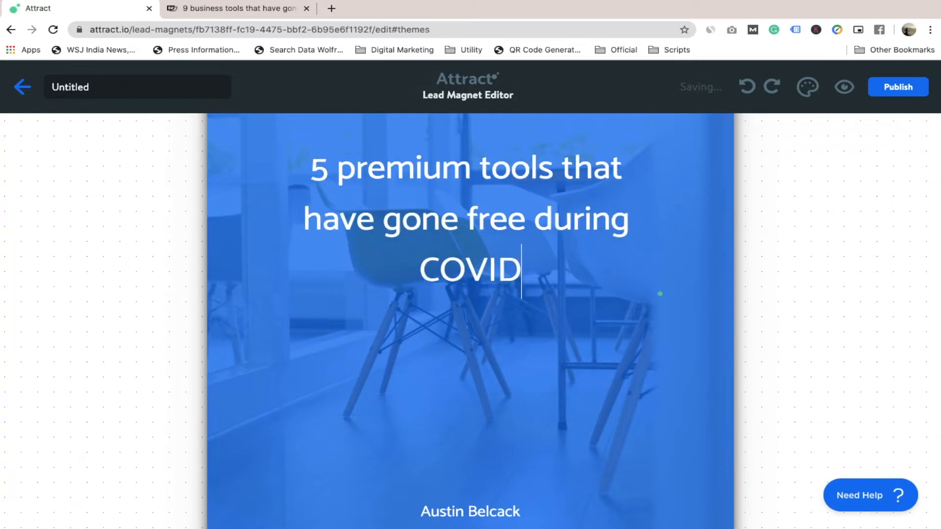
text(-19)
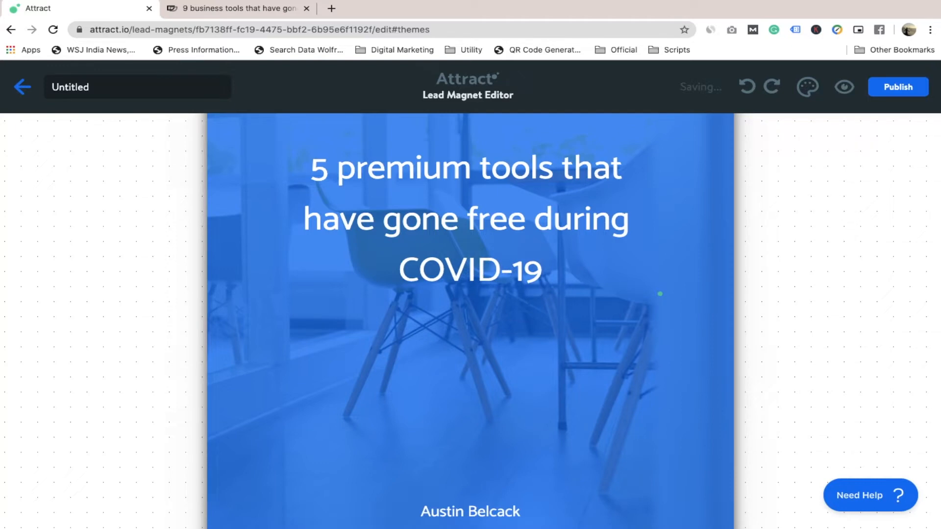
Make the whole cover title bold.
triple_click(460, 226)
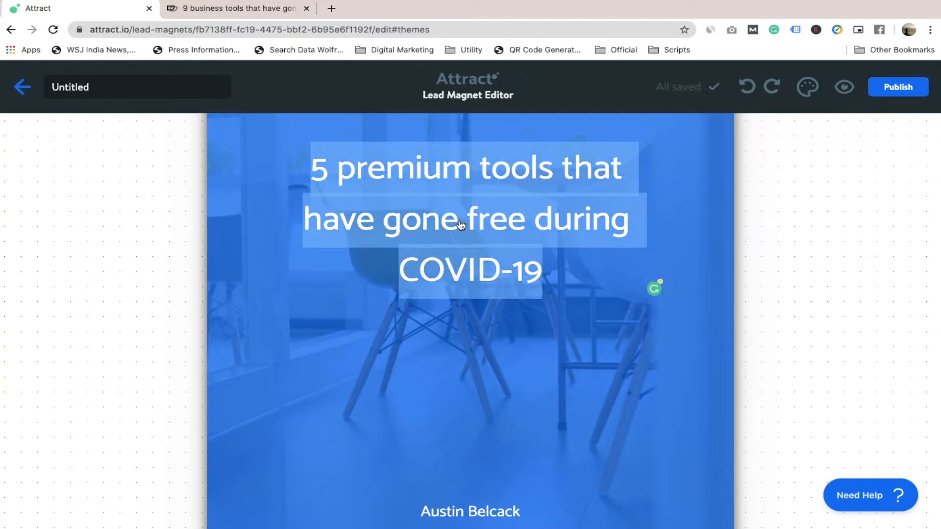
key(ctrl+b)
click(566, 277)
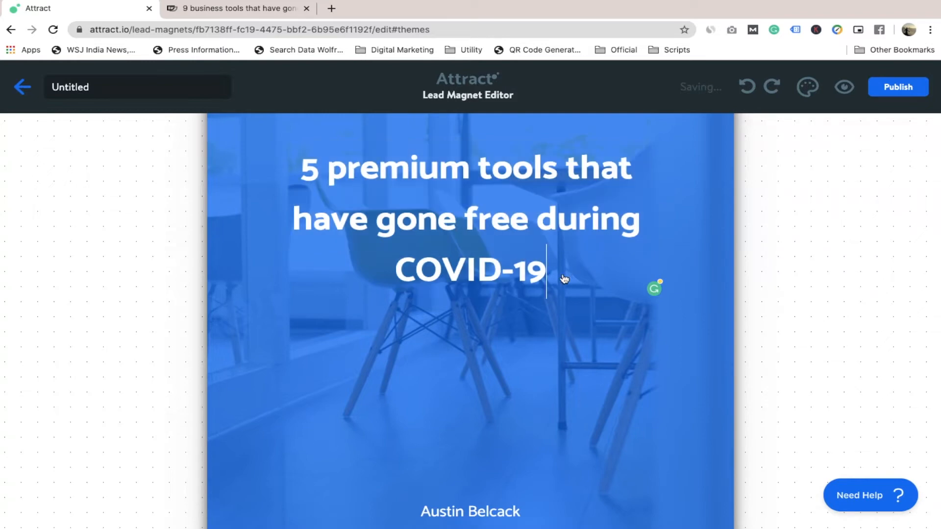
Replace the sample author name and website on the cover with the new author's full name and .com domain.
scroll(565, 278, down, 3)
triple_click(485, 367)
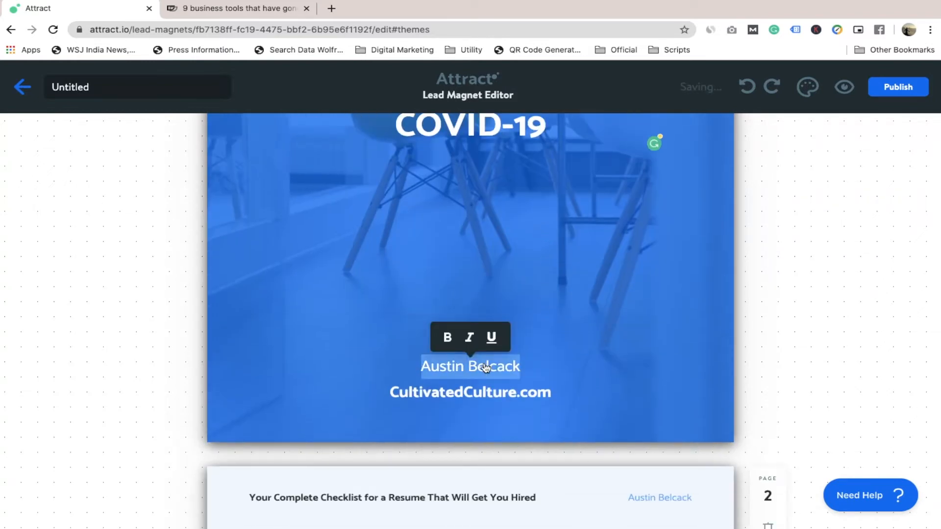
text(Divyanshu Du)
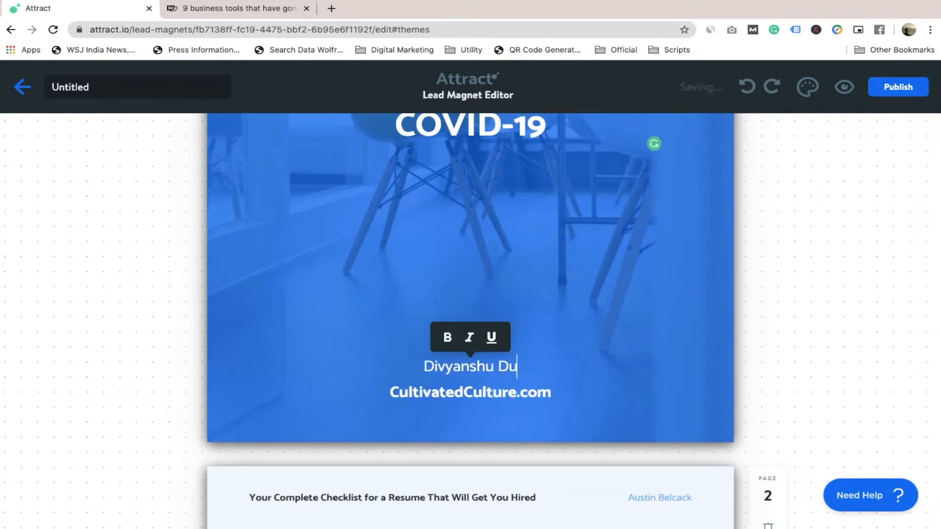
text(bey)
double_click(489, 397)
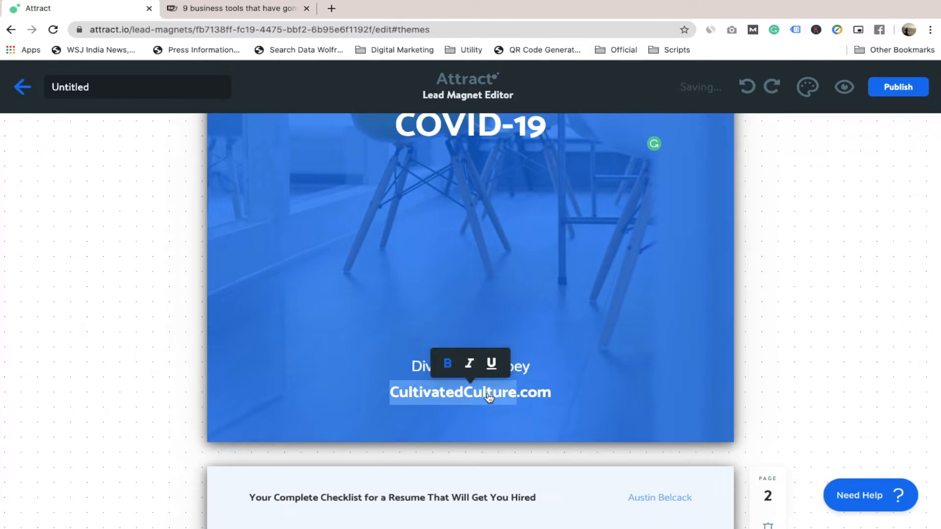
text(Divyanshu )
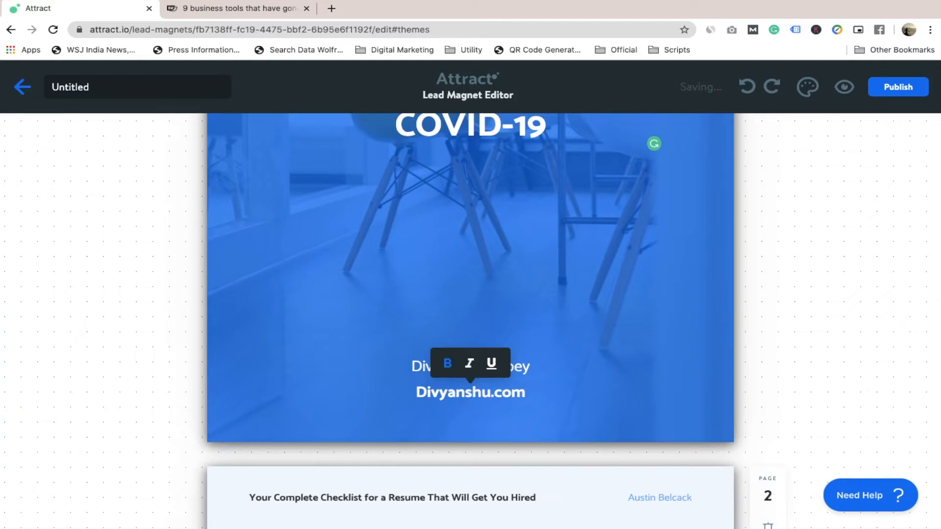
text(Dubey)
click(637, 333)
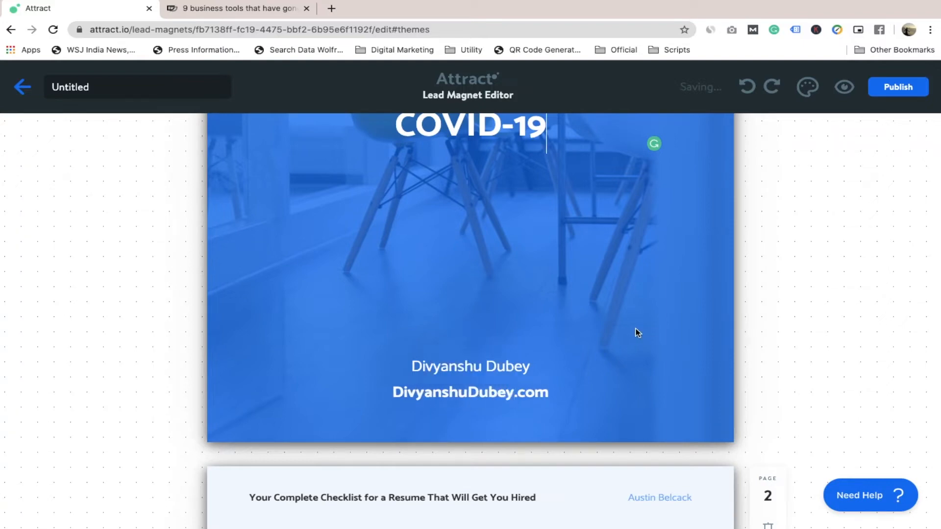
Set the cover page's background to the first Unsplash photo found for "Work from home".
scroll(637, 331, up, 7)
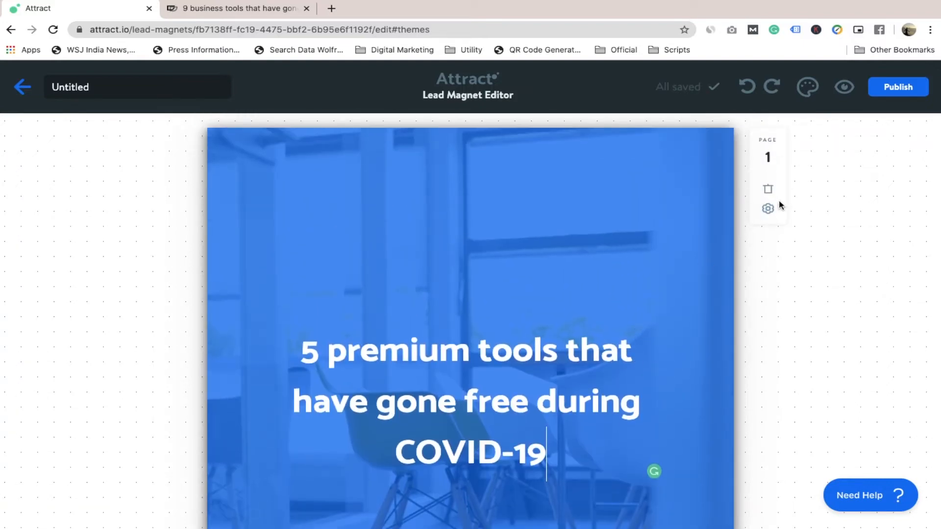
click(768, 208)
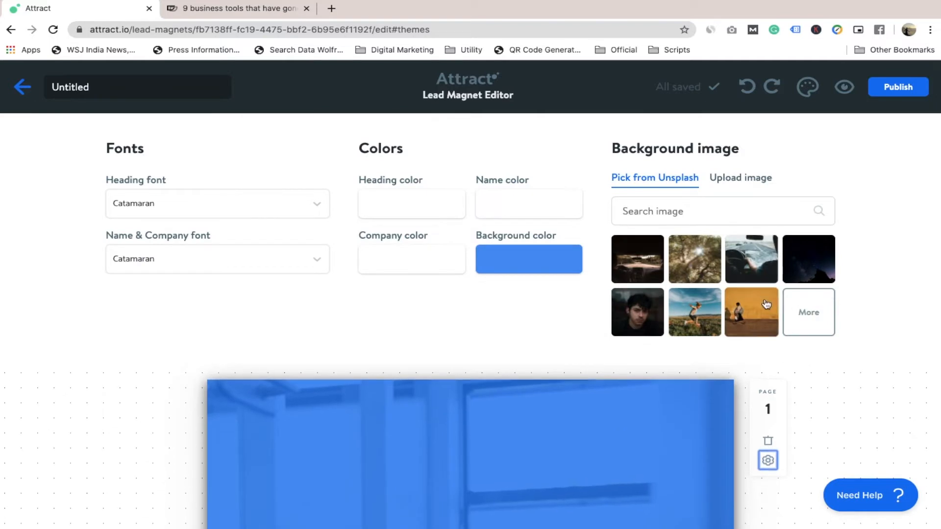
click(688, 210)
text(O)
key(BackSpace)
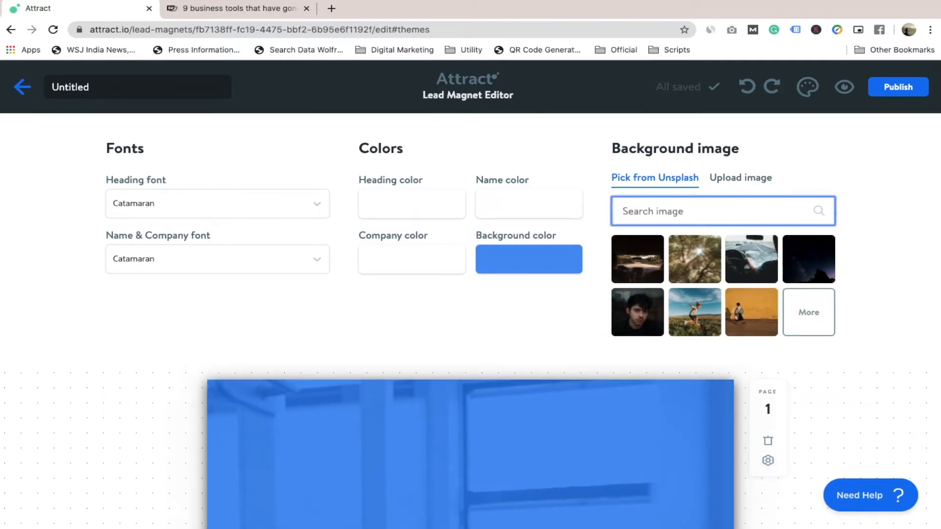
text(Work from home)
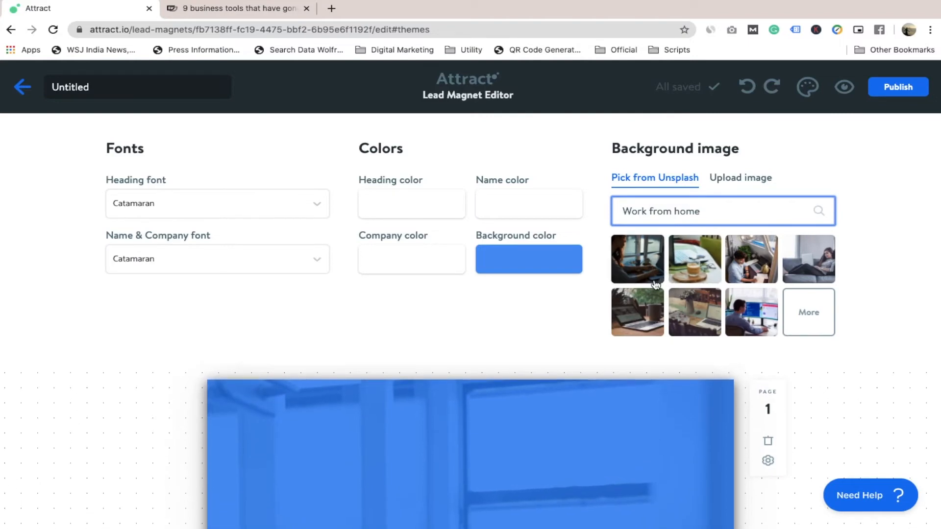
click(639, 275)
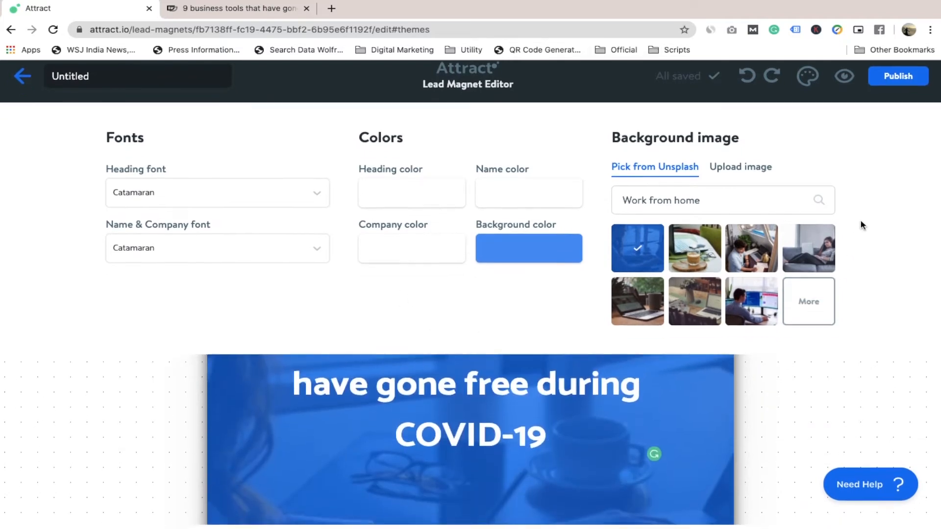
Replace the portrait on page 2 with the uploaded image DP_twitter-removebg-preview.png.
scroll(636, 447, down, 3)
scroll(637, 448, down, 5)
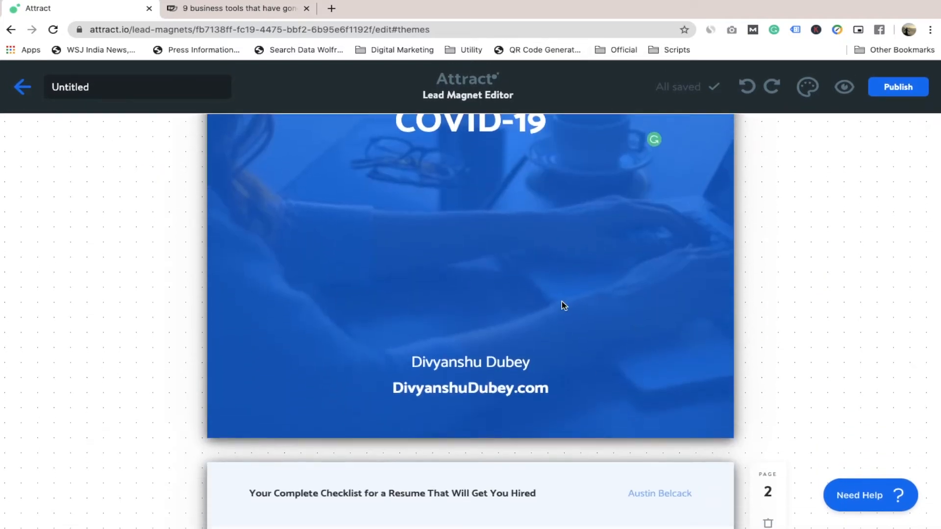
scroll(562, 301, down, 10)
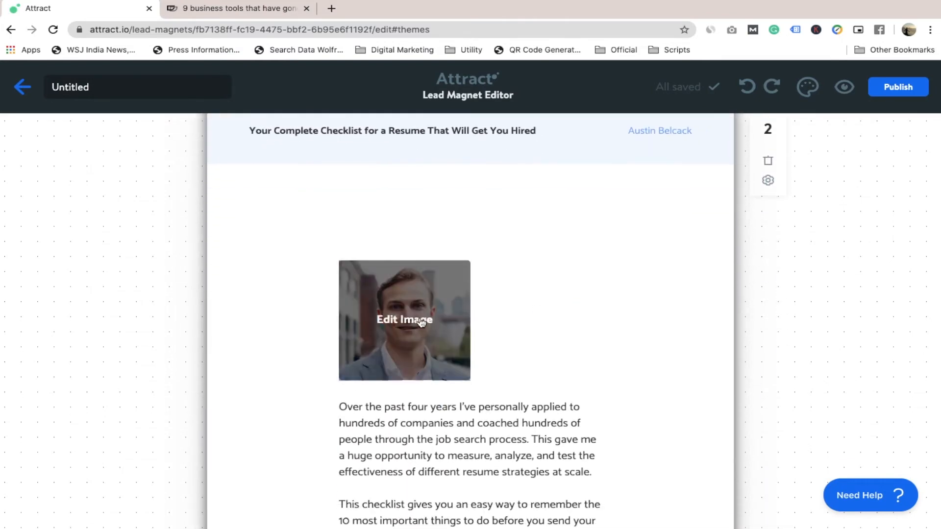
click(415, 321)
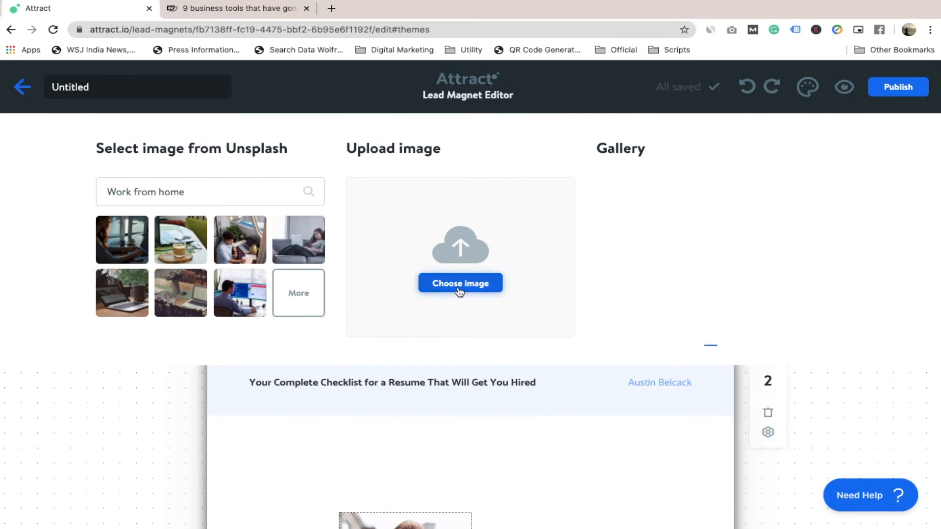
click(459, 289)
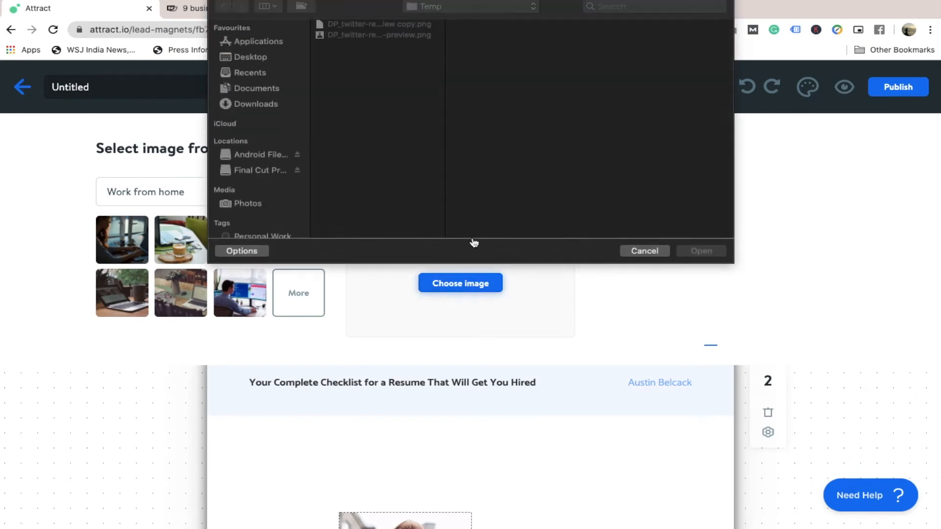
click(351, 34)
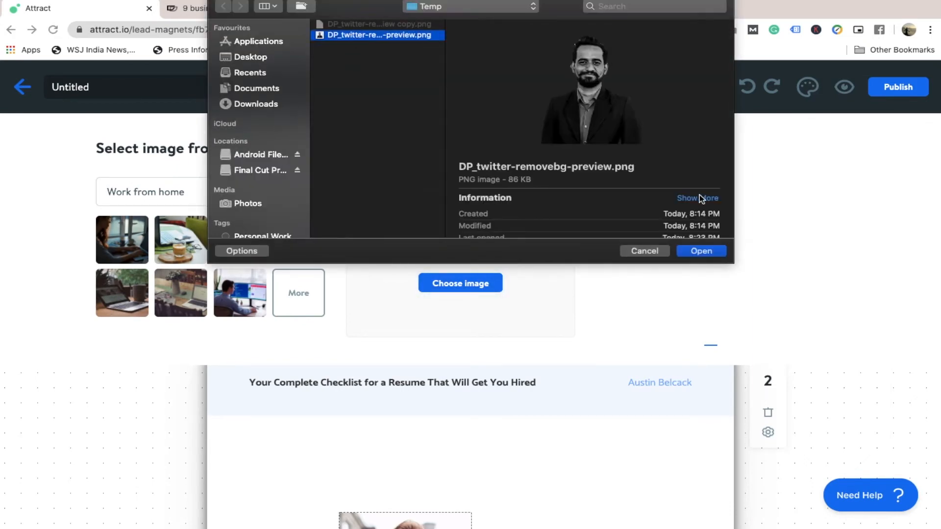
click(701, 250)
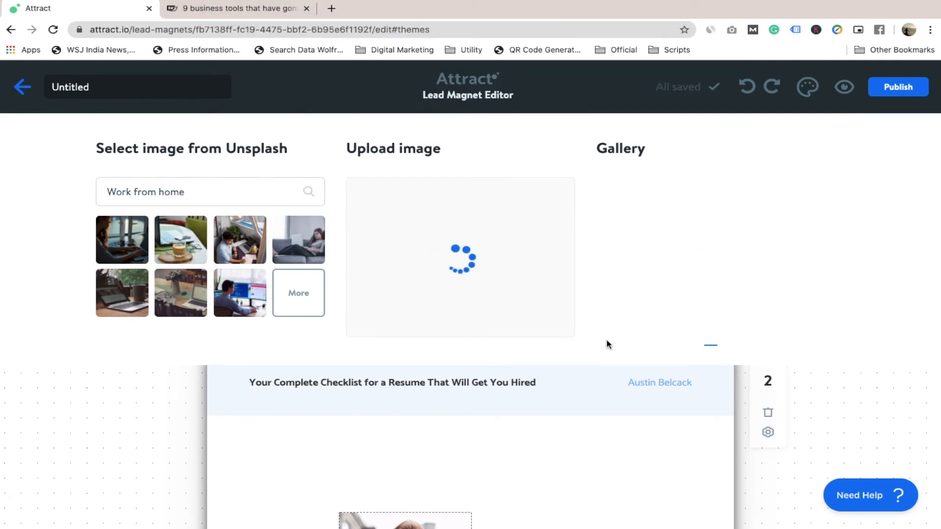
Delete the last letters of the sample author's first name in the handwritten signature on page 2.
scroll(557, 395, down, 3)
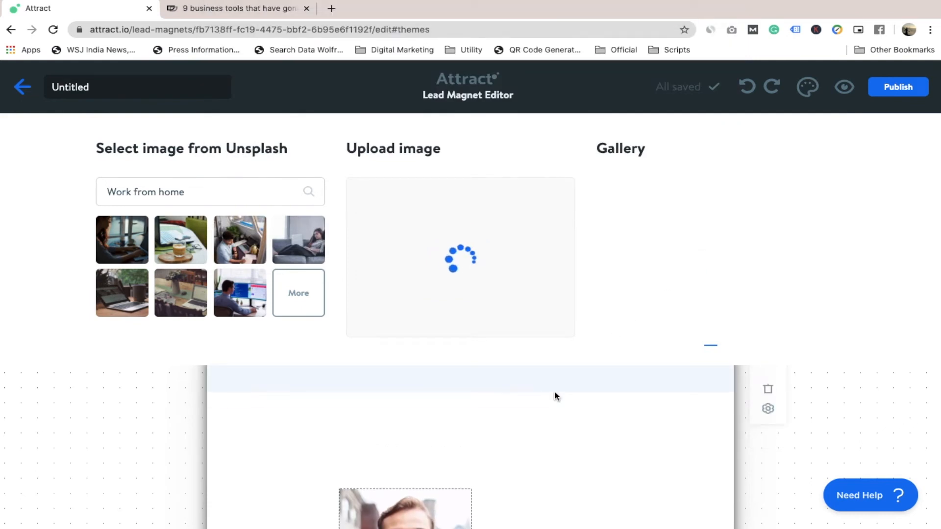
scroll(557, 395, down, 6)
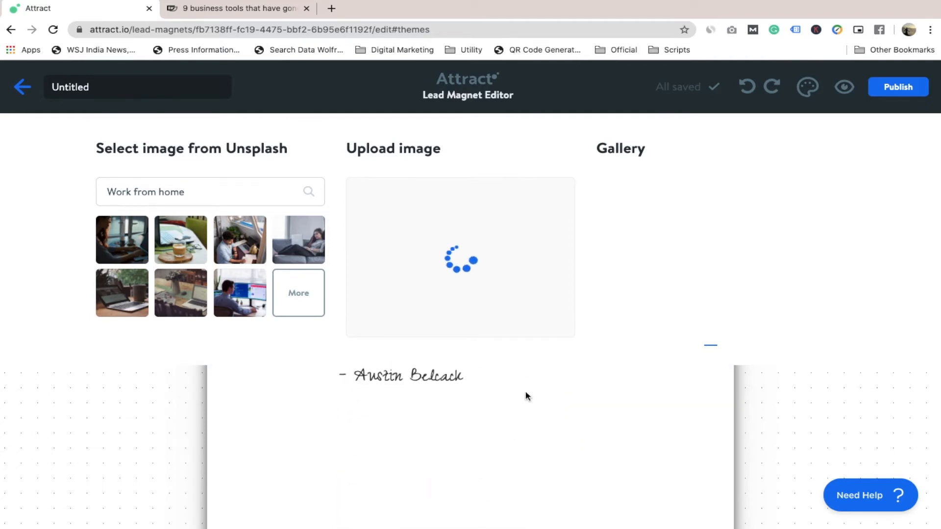
click(435, 377)
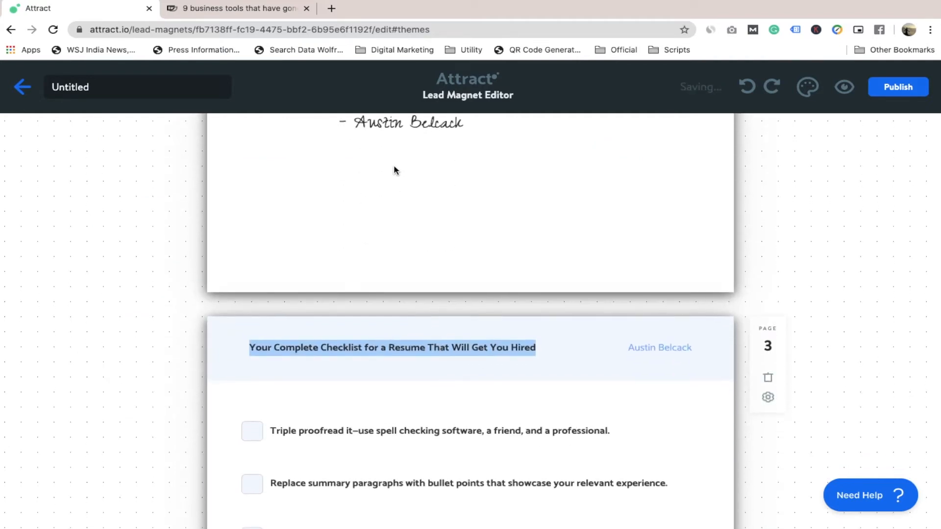
scroll(395, 171, up, 1)
double_click(408, 154)
click(407, 153)
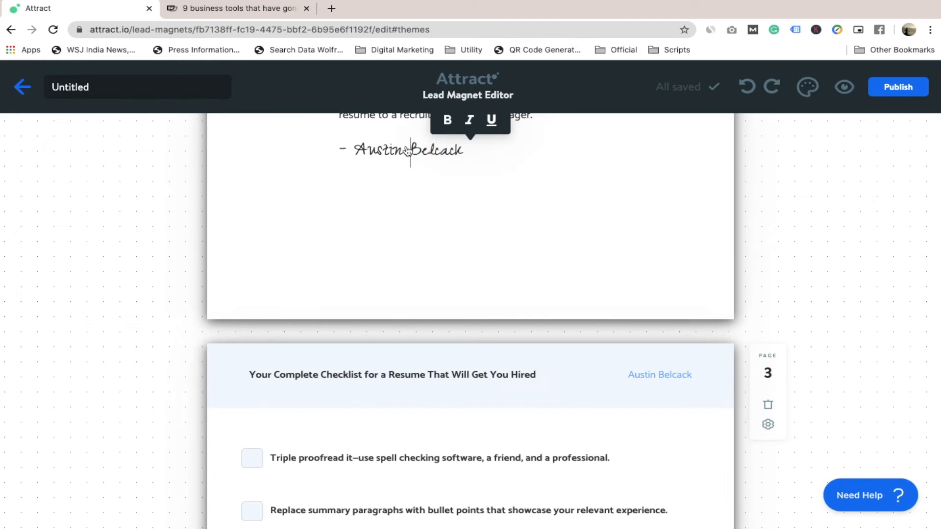
key(BackSpace)
key(BackSpace)
key(BackSpace)
key(BackSpace)
Delete page 3, which holds the sample resume checklist.
scroll(445, 197, down, 2)
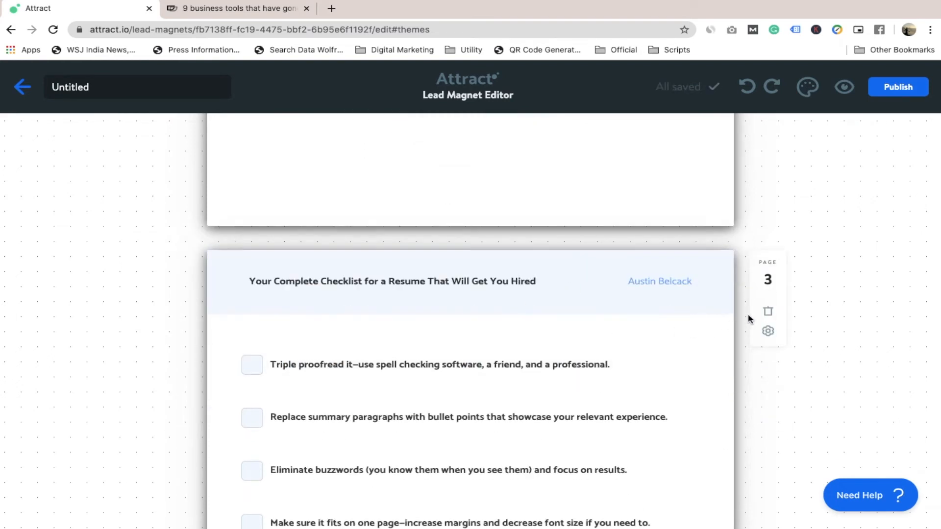
click(768, 311)
scroll(489, 347, down, 4)
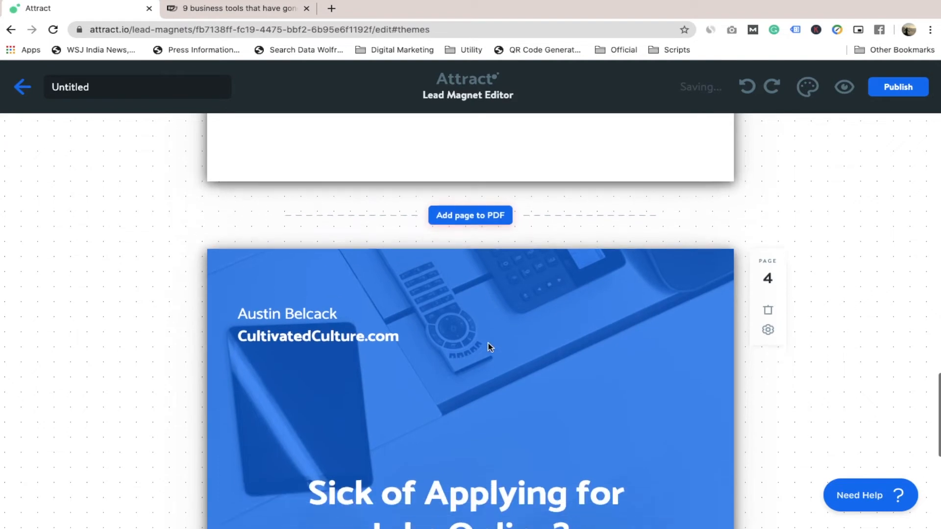
scroll(489, 347, up, 5)
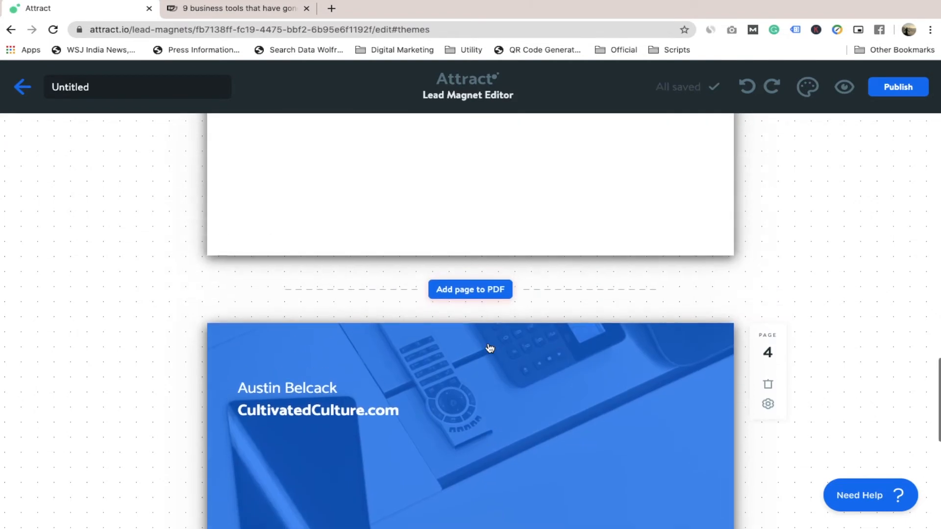
scroll(488, 347, down, 7)
scroll(489, 347, up, 5)
scroll(489, 347, up, 2)
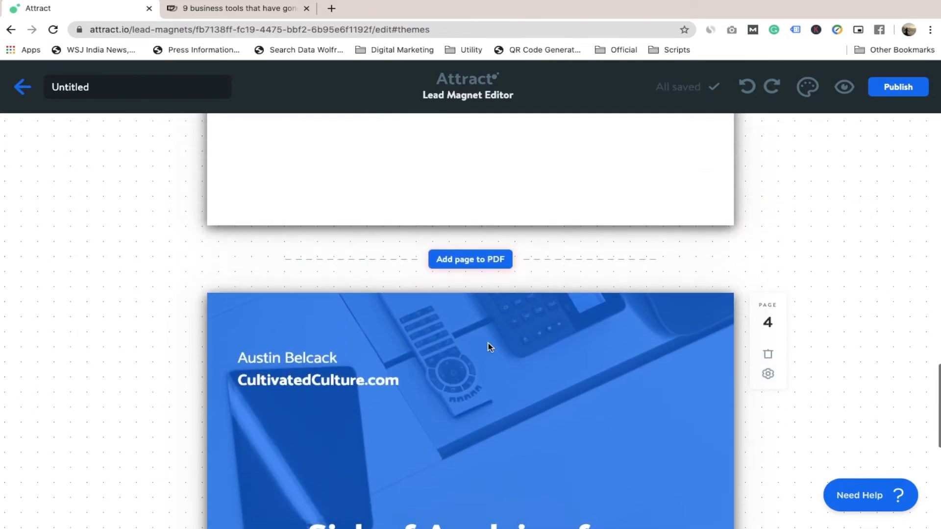
Set the link URL of the "Save My Spot!" button on the closing page to the address copied from the "9 business tools" article.
click(768, 374)
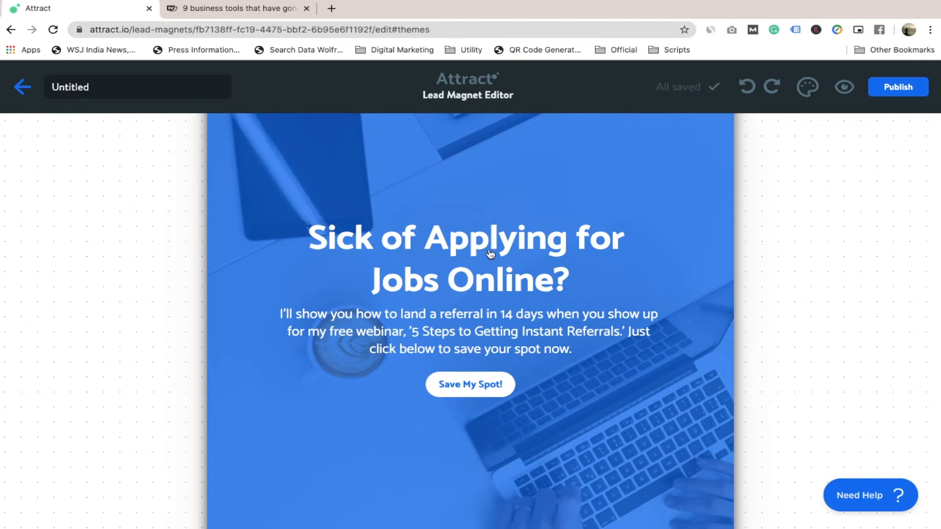
click(494, 255)
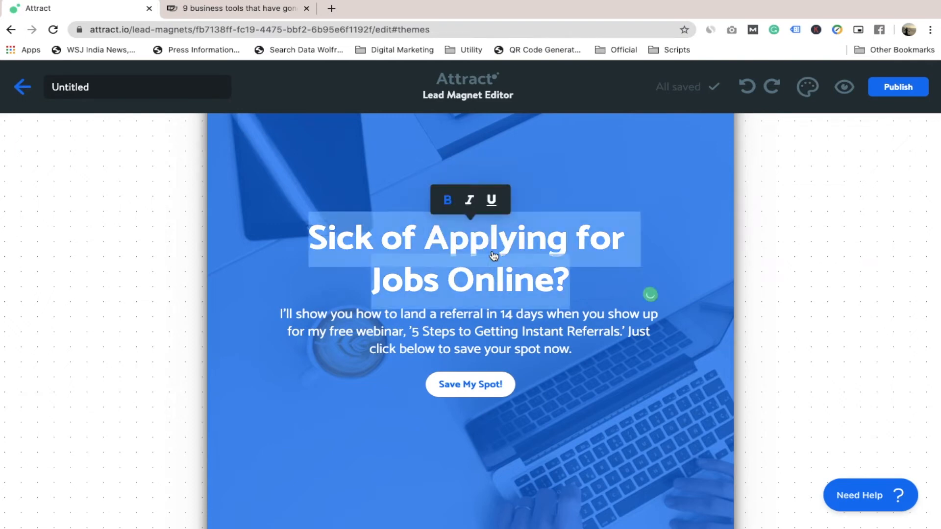
click(486, 383)
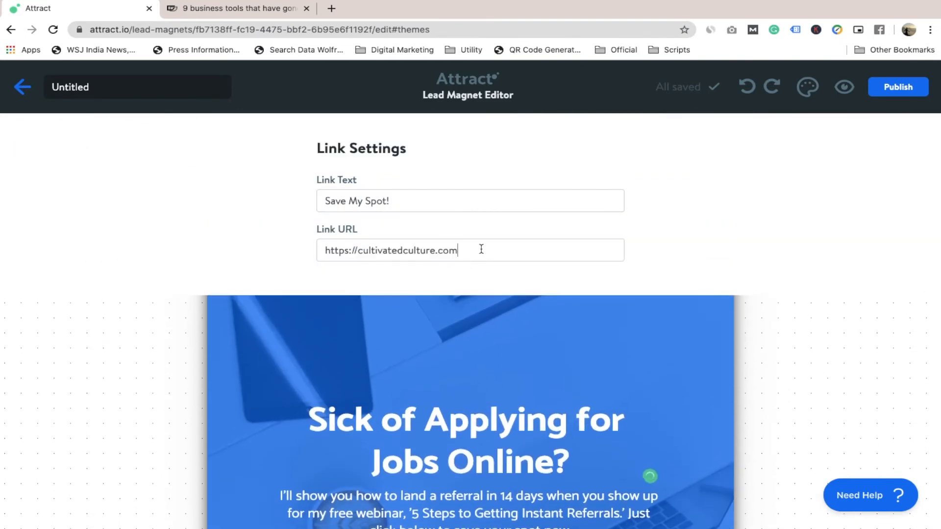
triple_click(481, 249)
key(Right)
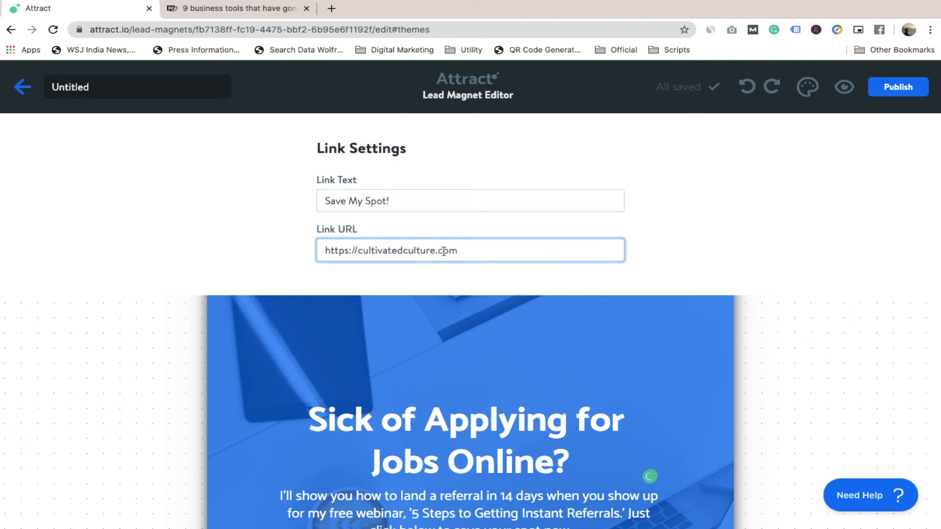
key(BackSpace)
key(BackSpace)
key(BackSpace)
key(BackSpace)
key(BackSpace)
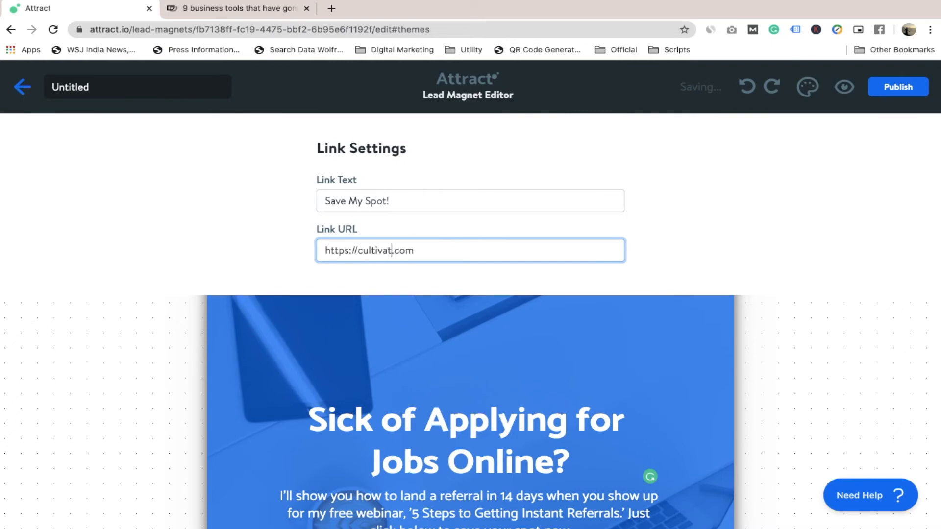
click(268, 9)
click(235, 31)
key(ctrl+c)
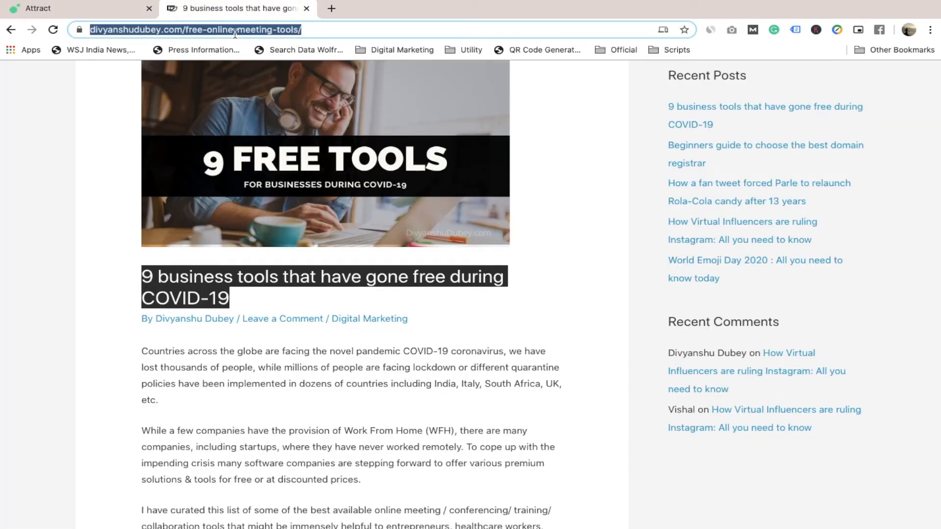
click(123, 13)
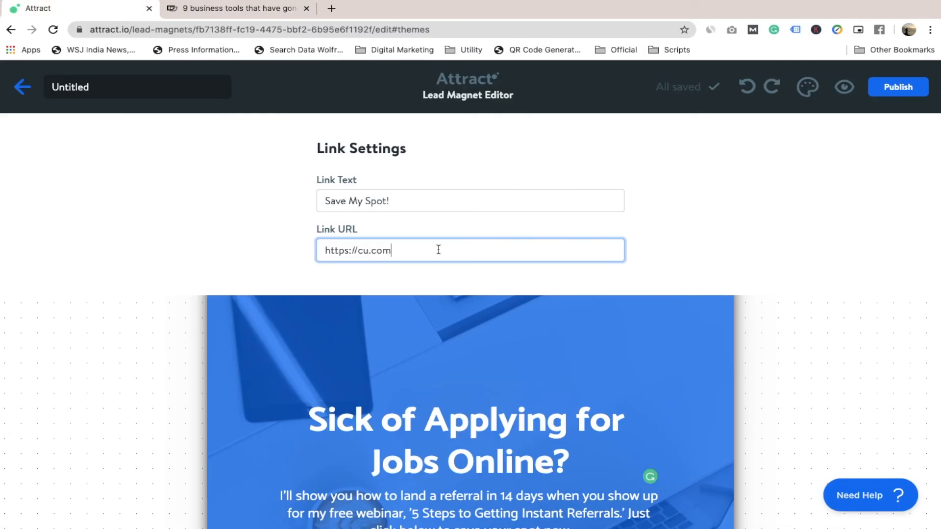
key(ctrl+a)
key(ctrl+v)
click(703, 260)
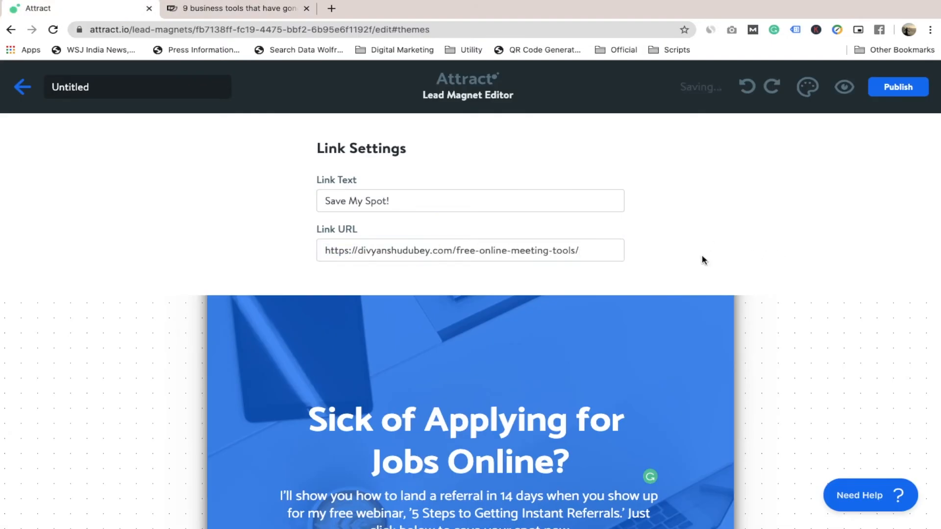
Change the closing page button's link text to "Get access of complete list".
click(421, 199)
key(ctrl+a)
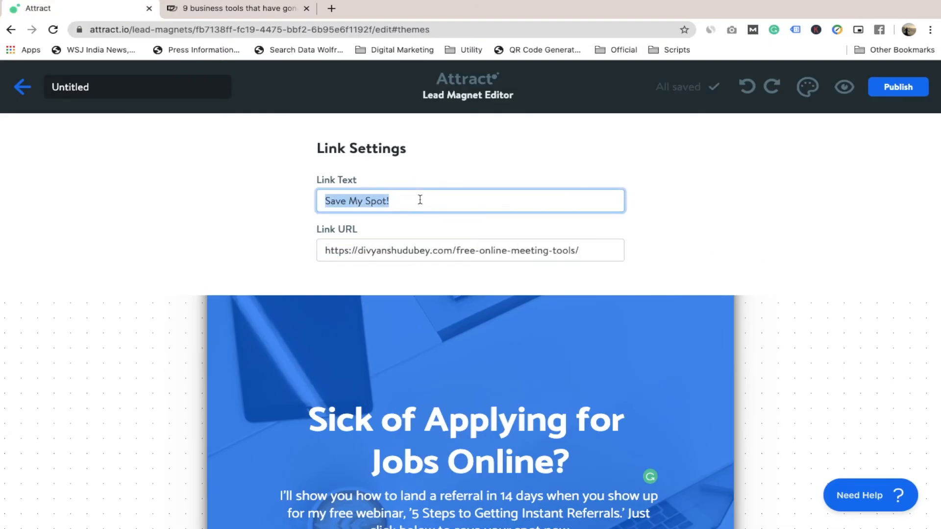
text(Get)
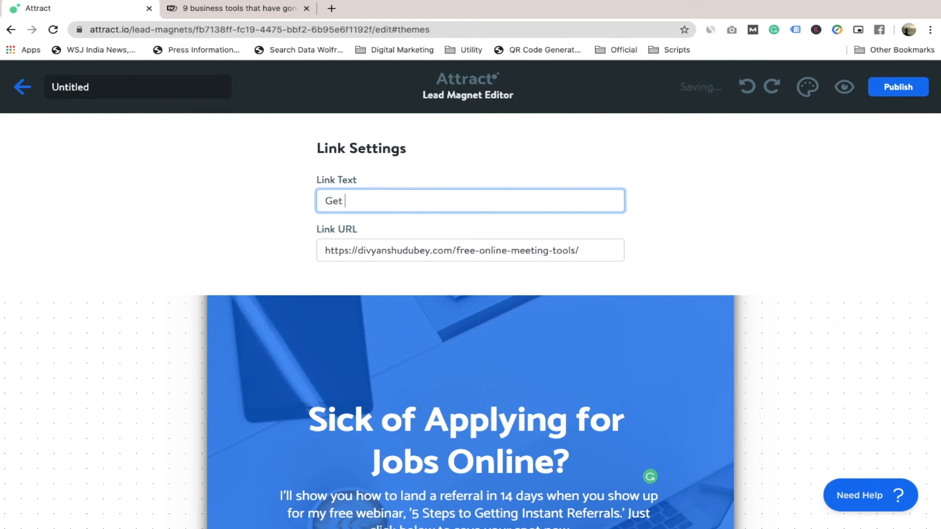
text( access of complete list)
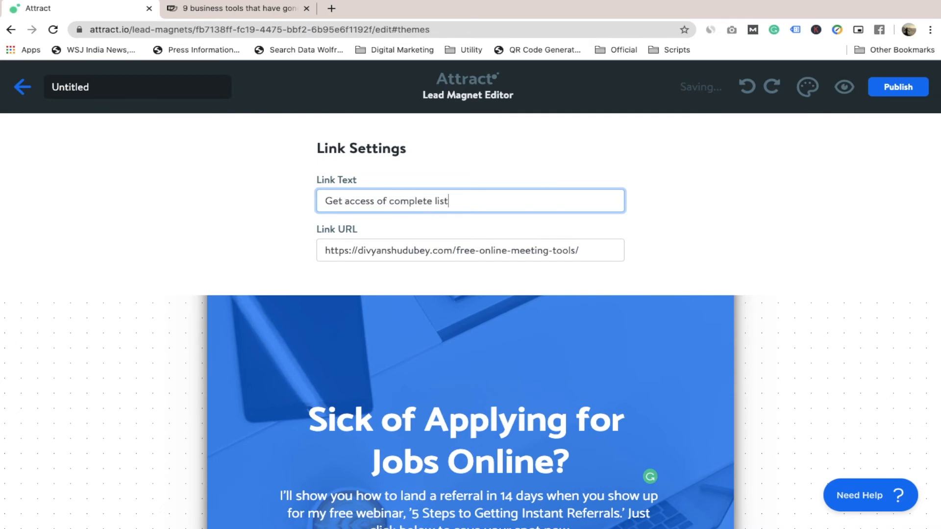
click(731, 251)
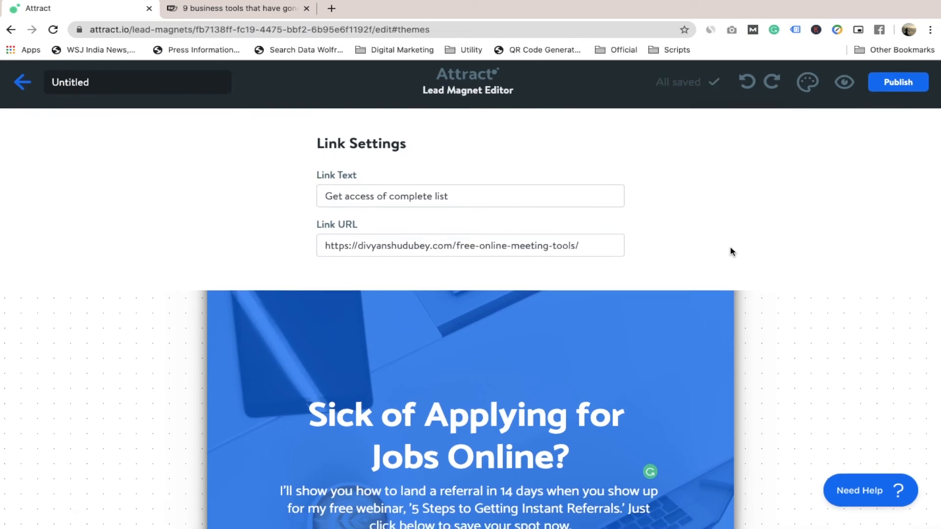
Review the edited pages, from the closing call-to-action page back to the cover.
scroll(636, 374, down, 4)
scroll(637, 373, up, 1)
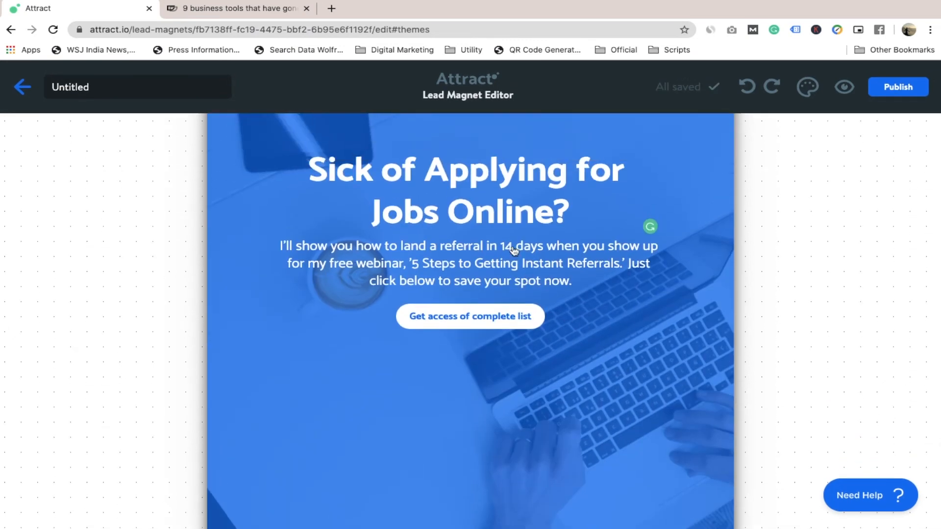
scroll(484, 206, down, 1)
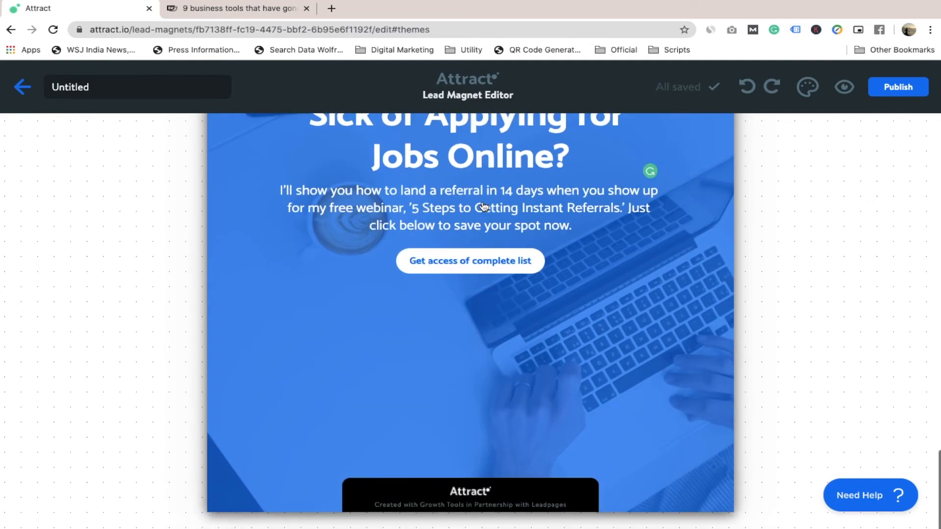
scroll(483, 206, up, 20)
scroll(482, 201, down, 20)
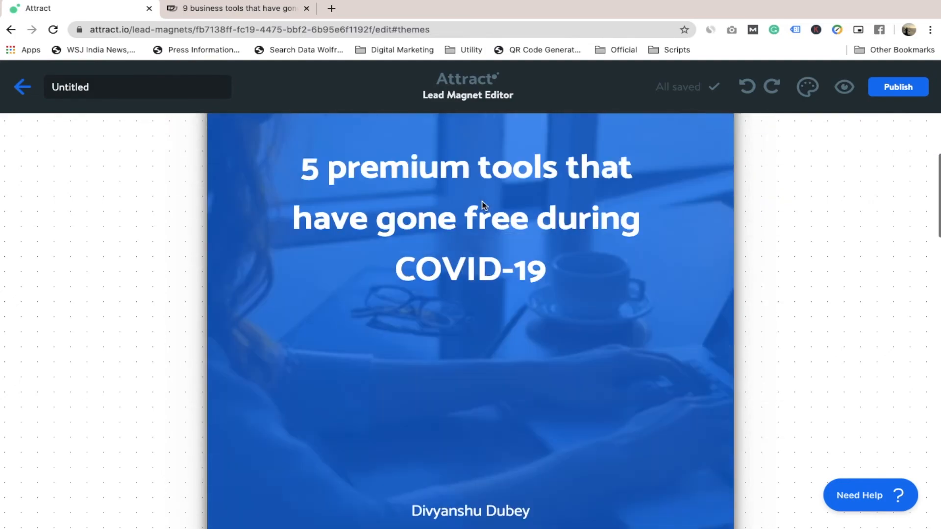
scroll(482, 204, down, 3)
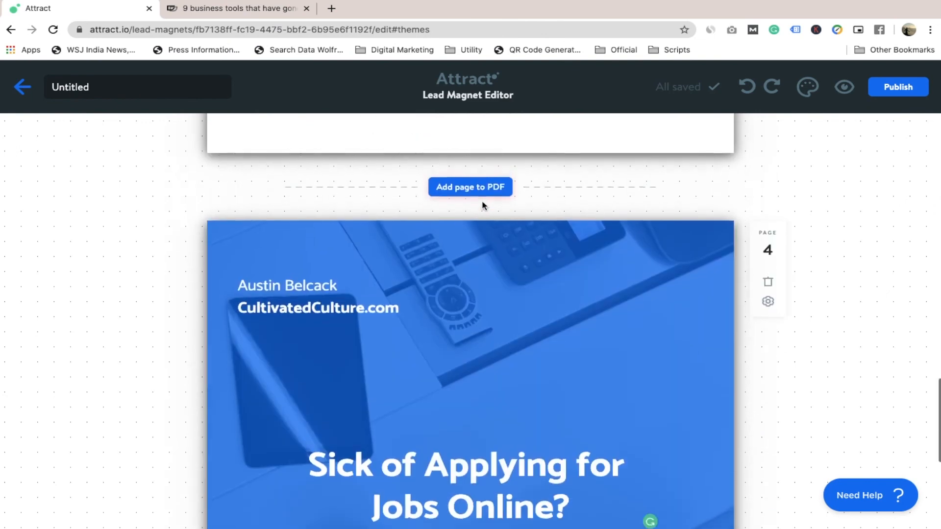
scroll(482, 204, up, 15)
scroll(484, 206, down, 1)
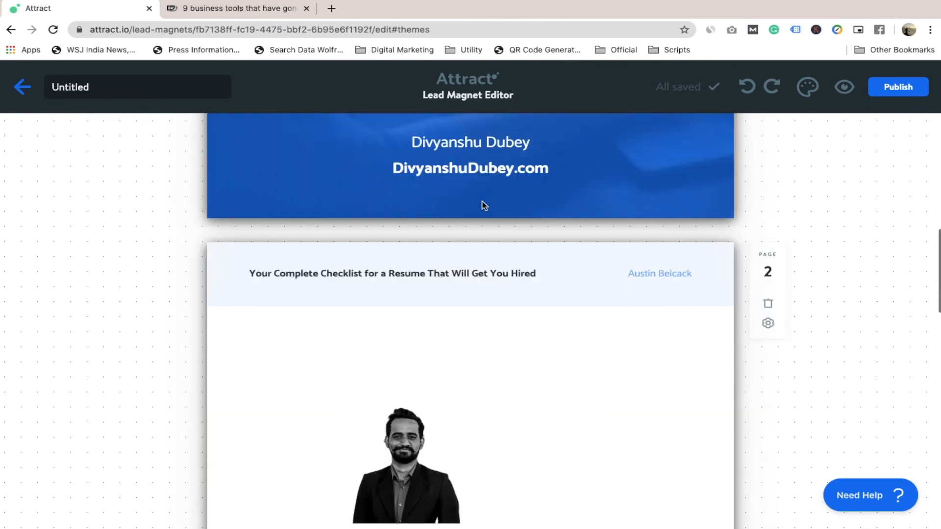
scroll(484, 206, up, 7)
scroll(483, 206, up, 3)
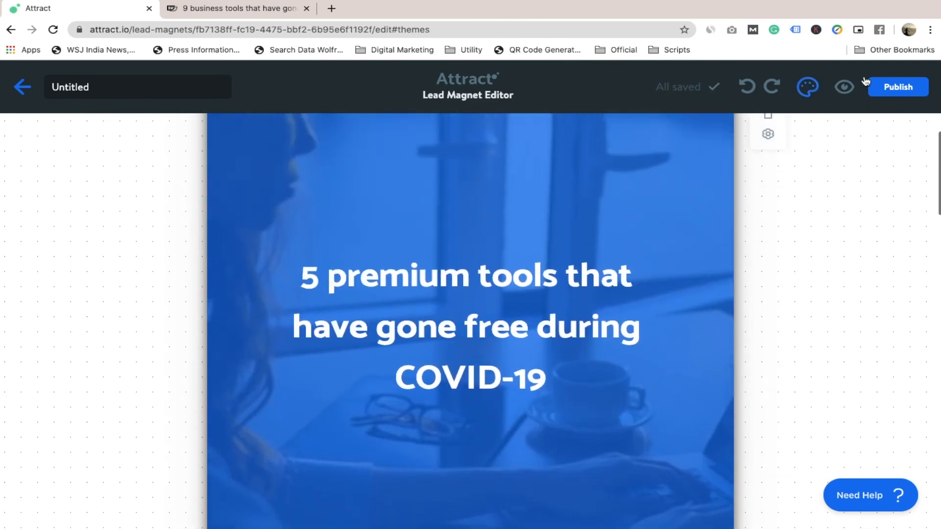
Publish the lead magnet and open the preview of its live PDF.
click(897, 88)
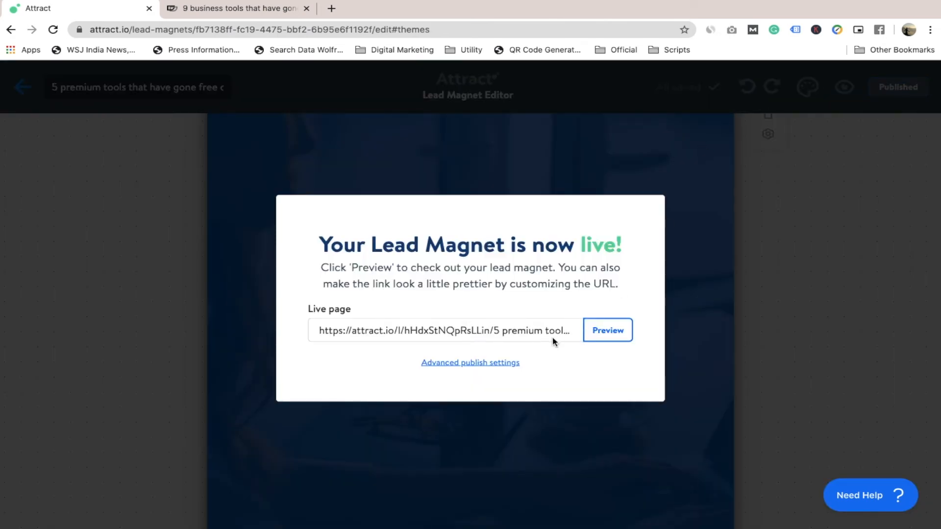
click(603, 329)
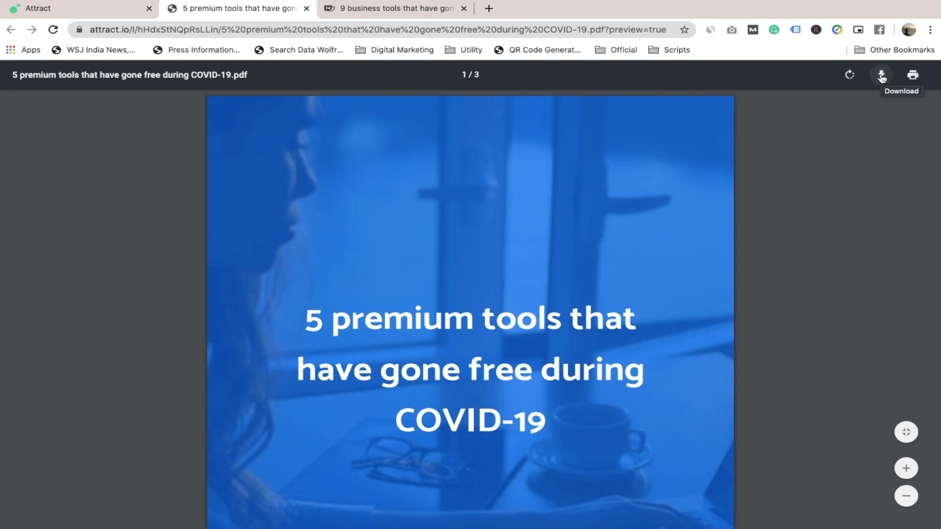
Check the published PDF's download option without saving the file, and look through its pages.
click(881, 76)
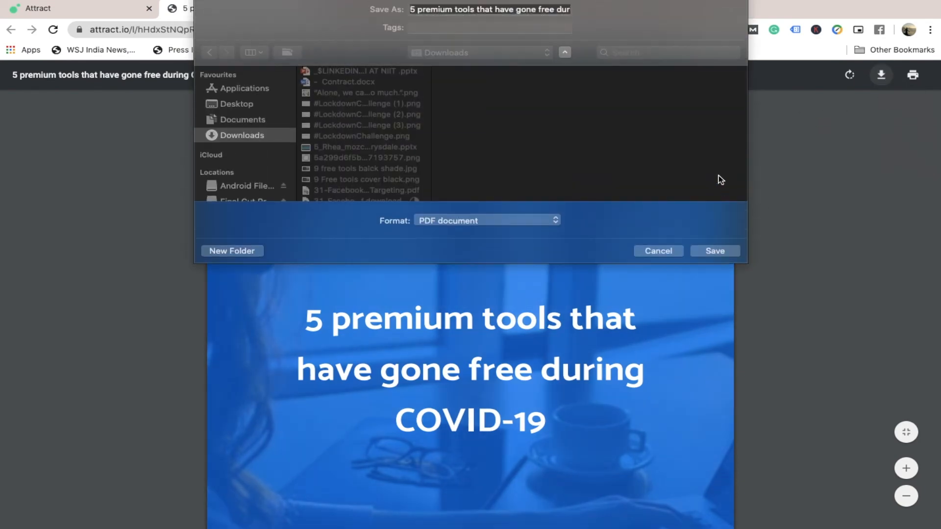
click(664, 250)
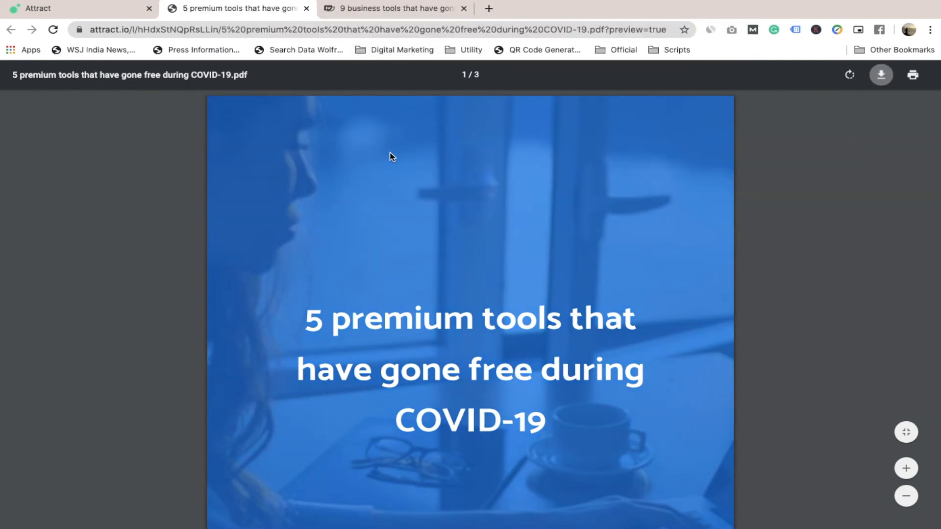
scroll(383, 188, down, 10)
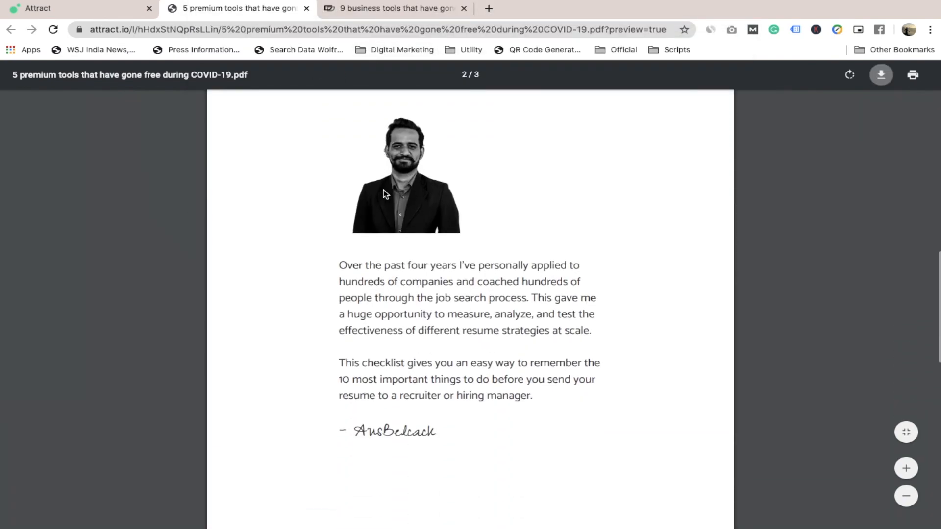
scroll(383, 189, down, 10)
scroll(383, 190, up, 5)
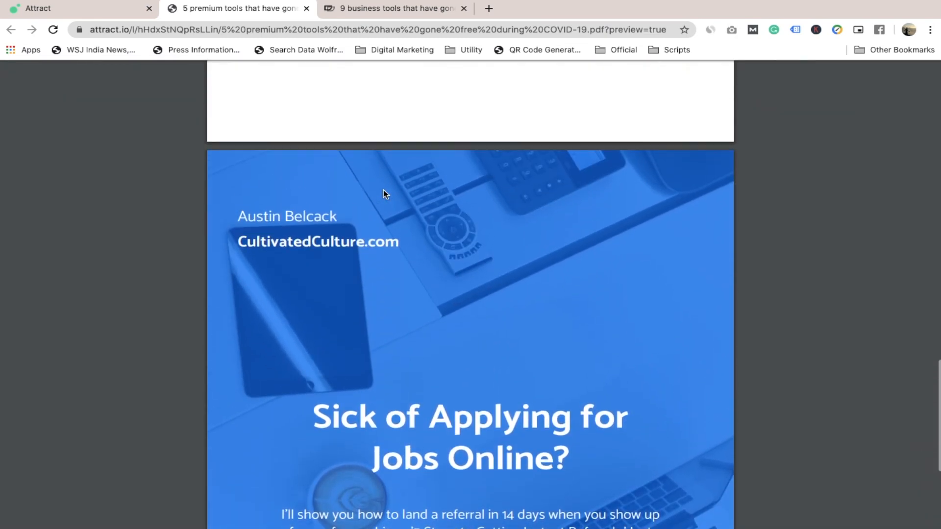
scroll(383, 190, up, 1)
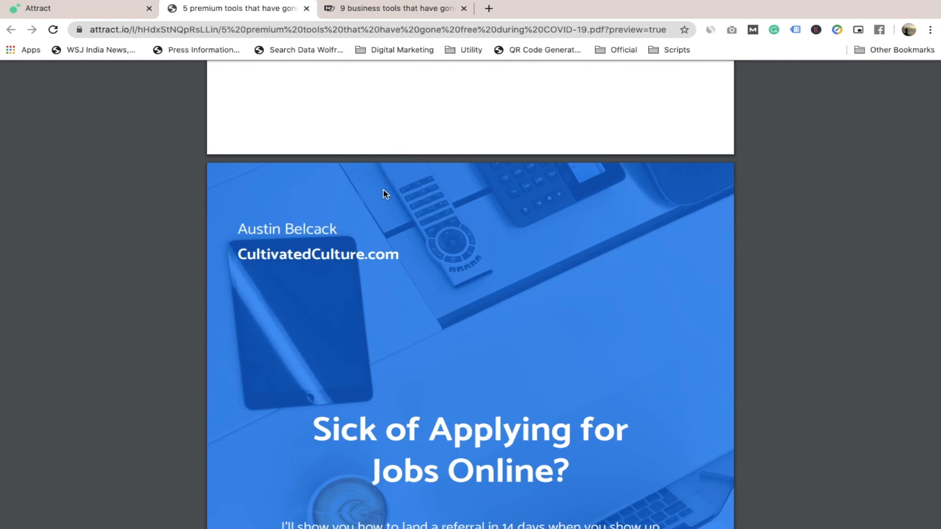
scroll(384, 191, down, 4)
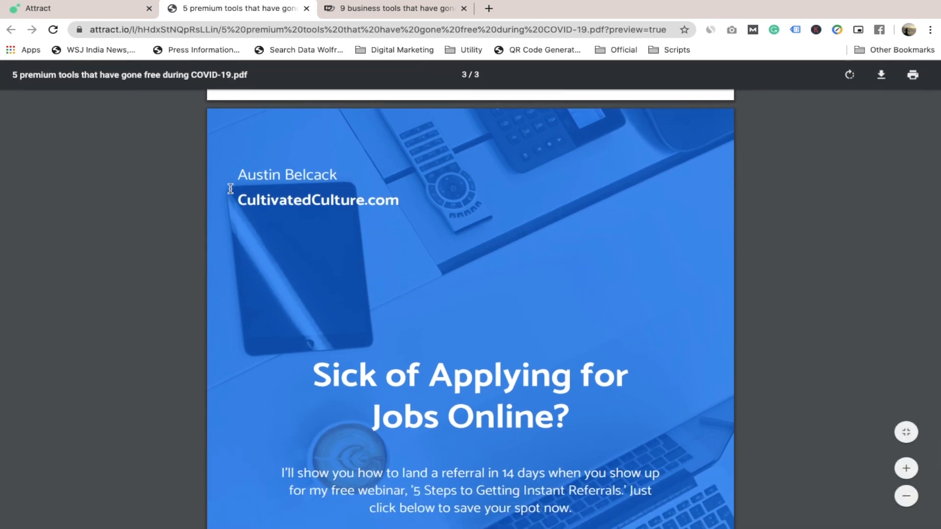